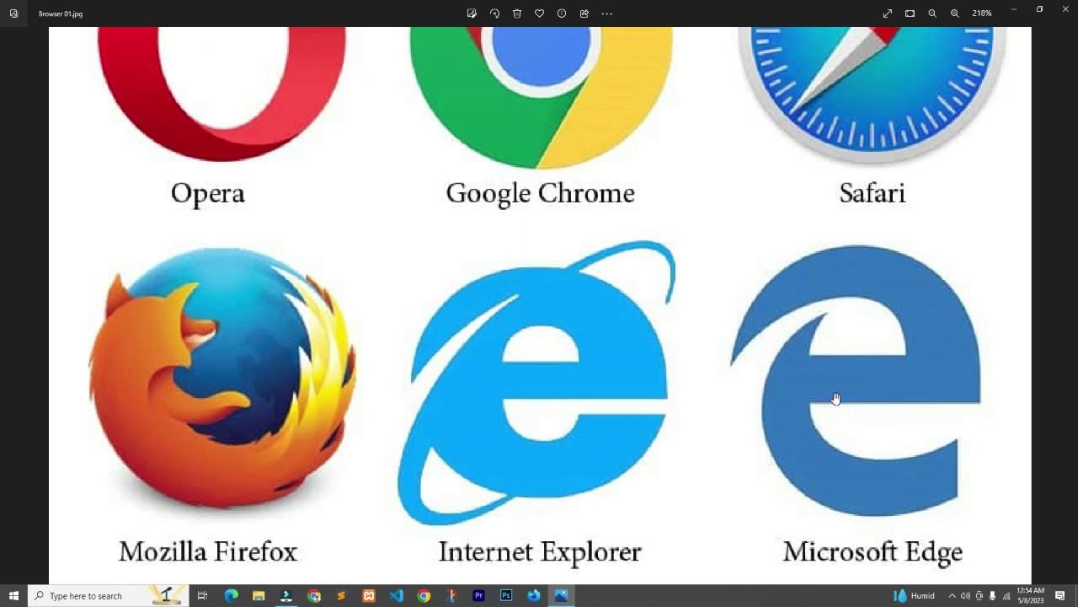
- Examine the six browser logos and their names in the Browser 01.jpg image at different magnifications, and close the image
scroll(755, 363, down, 3)
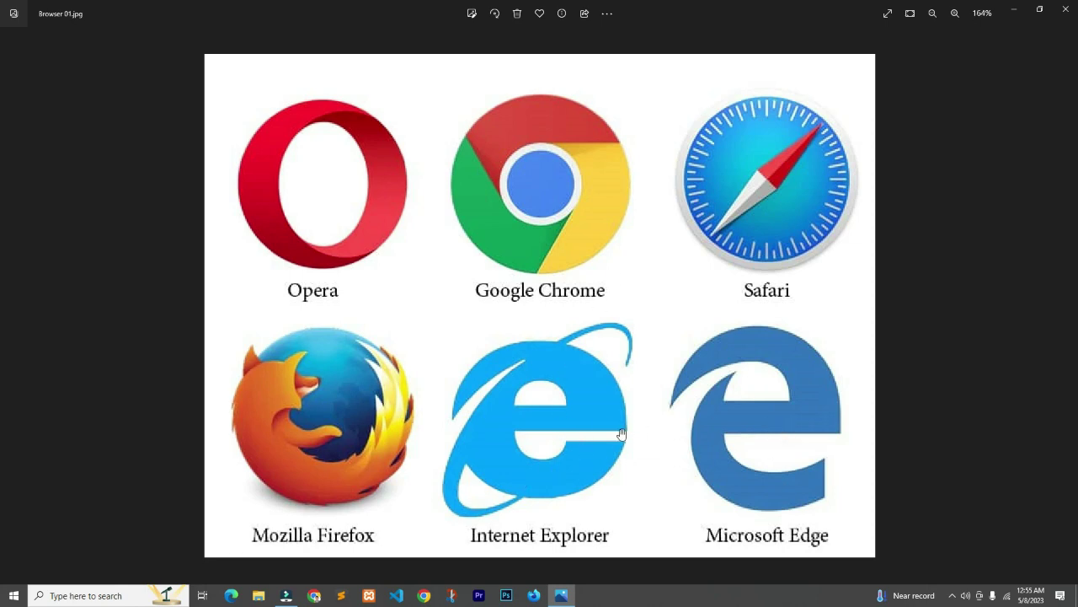
scroll(624, 434, up, 1)
scroll(628, 404, up, 2)
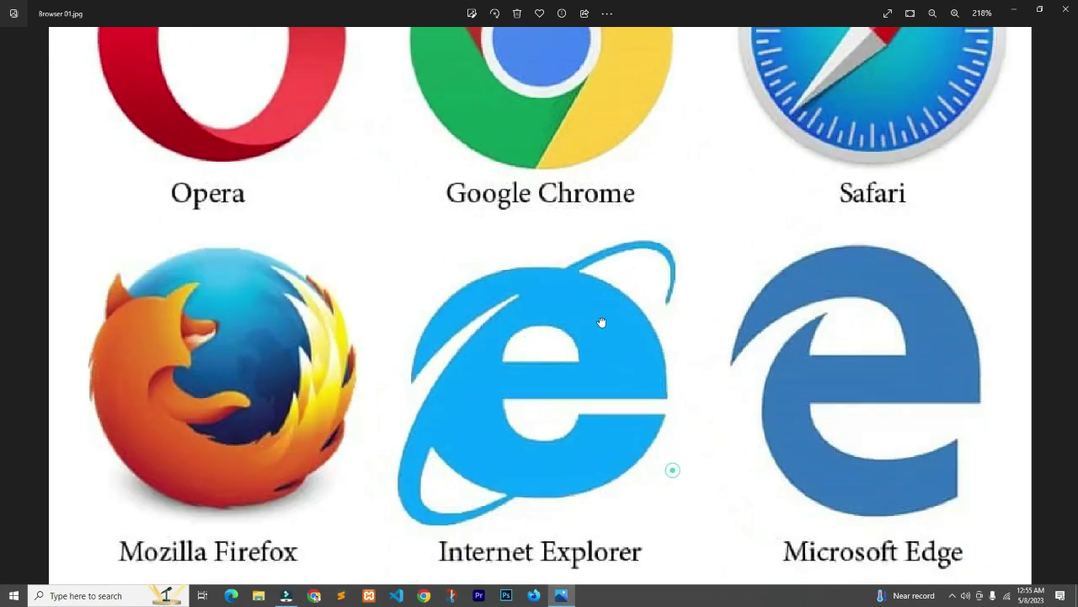
scroll(590, 308, down, 4)
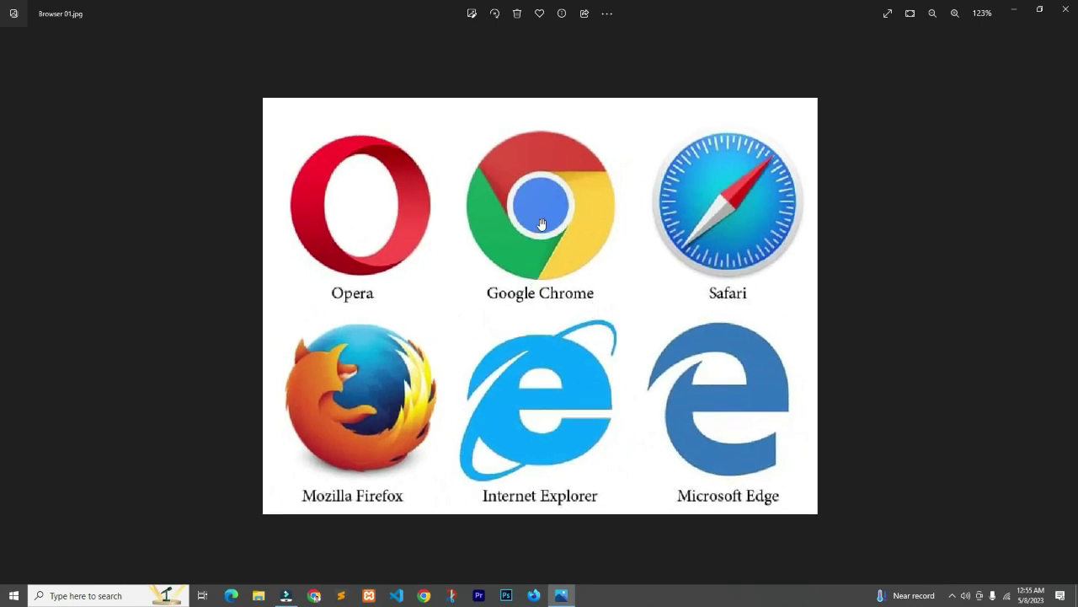
scroll(544, 229, up, 1)
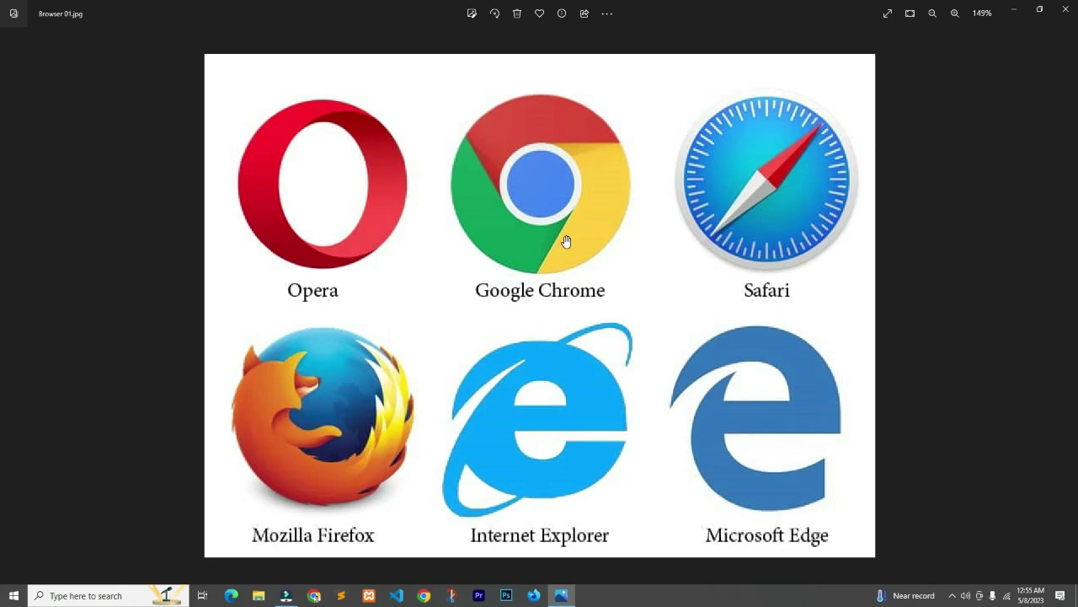
scroll(544, 211, up, 1)
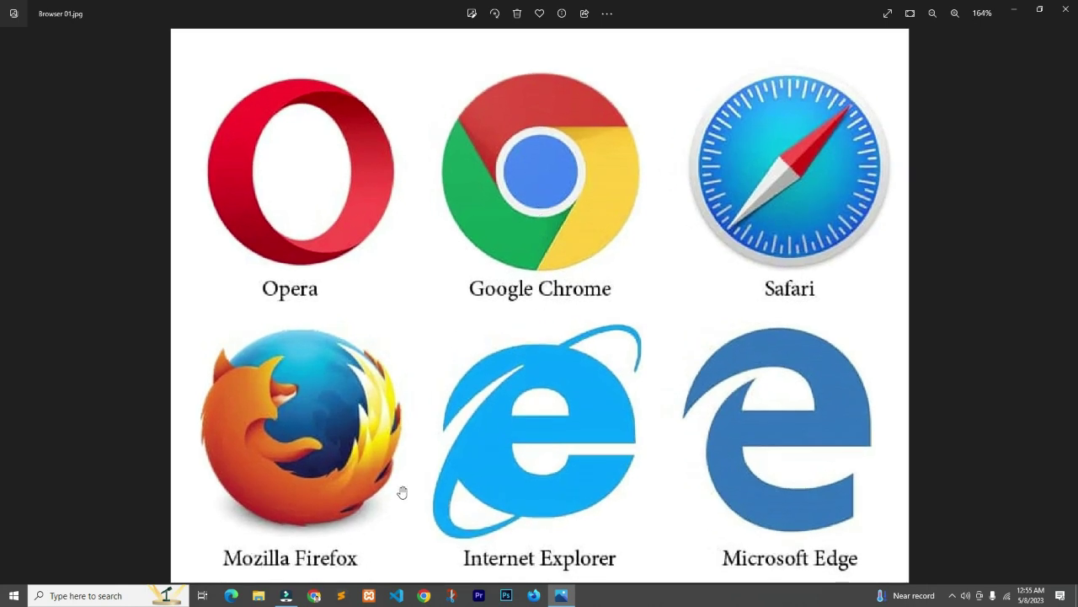
scroll(409, 340, down, 1)
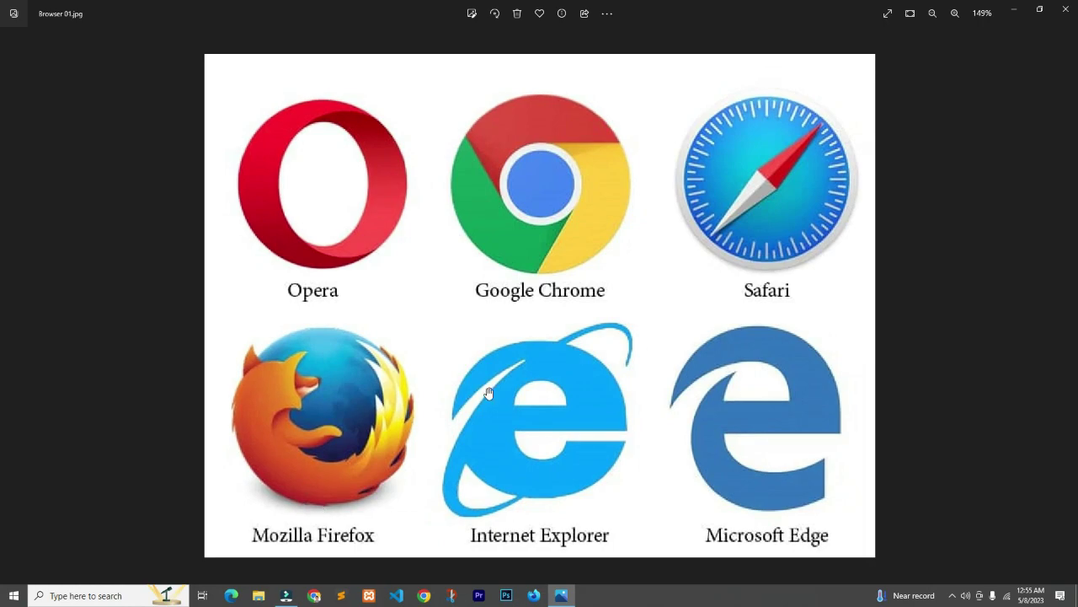
scroll(558, 258, up, 5)
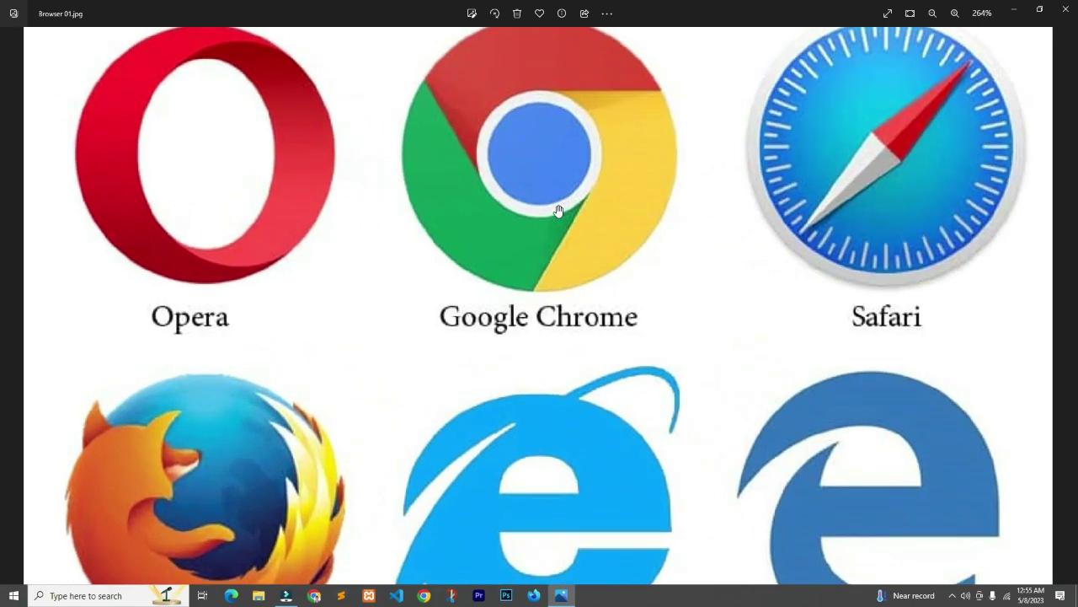
scroll(582, 301, up, 5)
scroll(624, 297, down, 4)
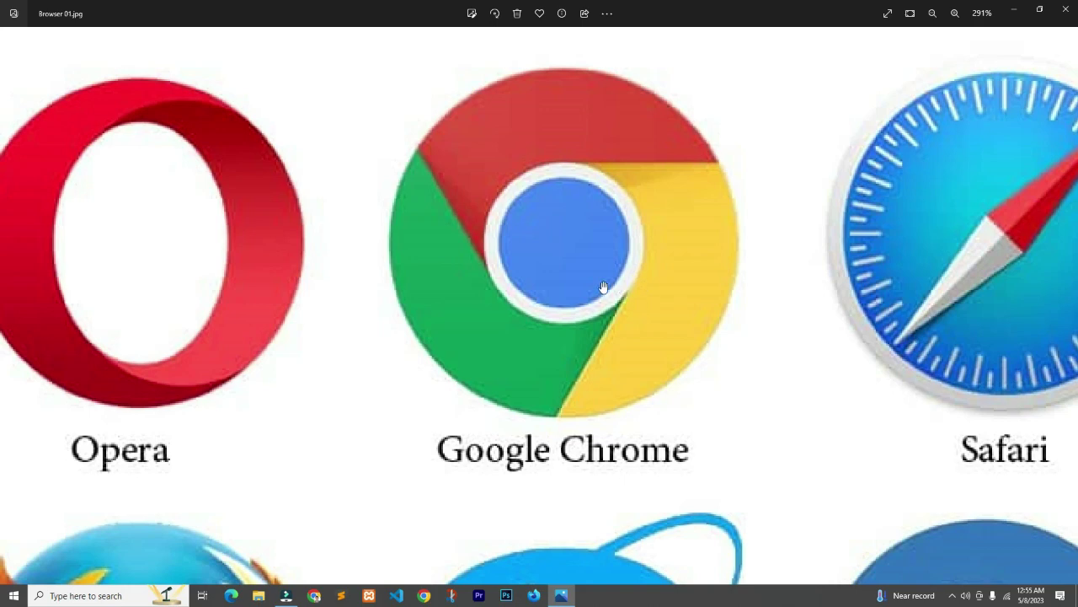
scroll(599, 301, down, 1)
scroll(553, 232, up, 2)
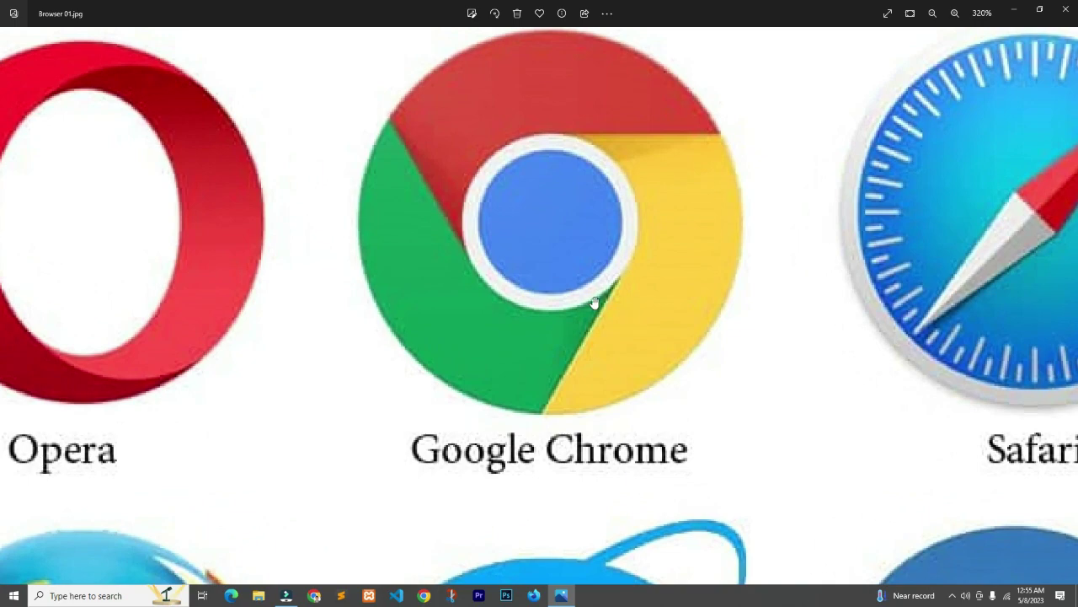
scroll(599, 305, down, 5)
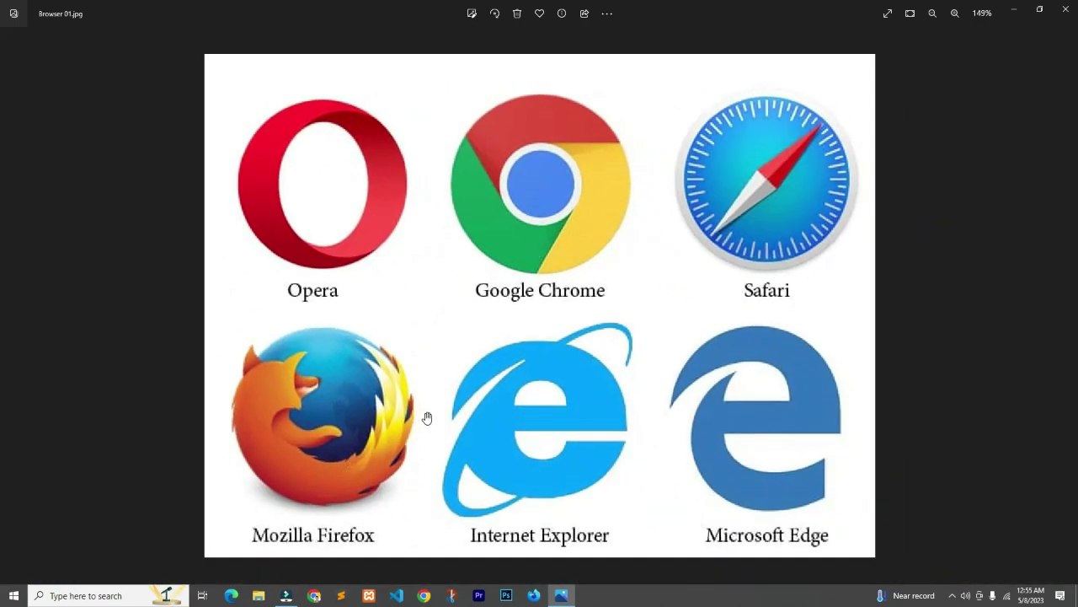
scroll(573, 404, up, 2)
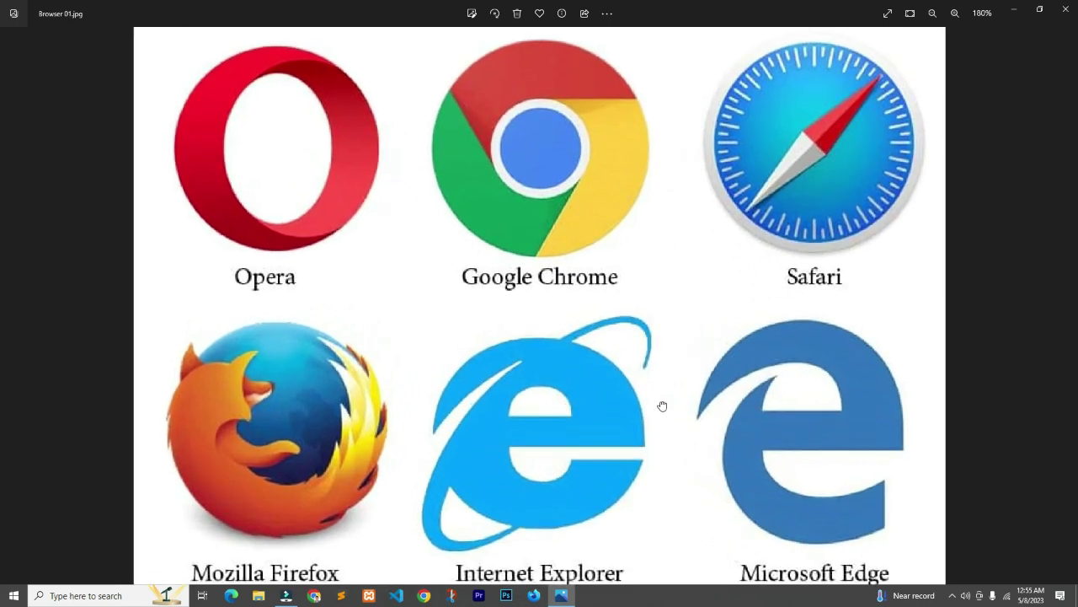
scroll(582, 320, down, 2)
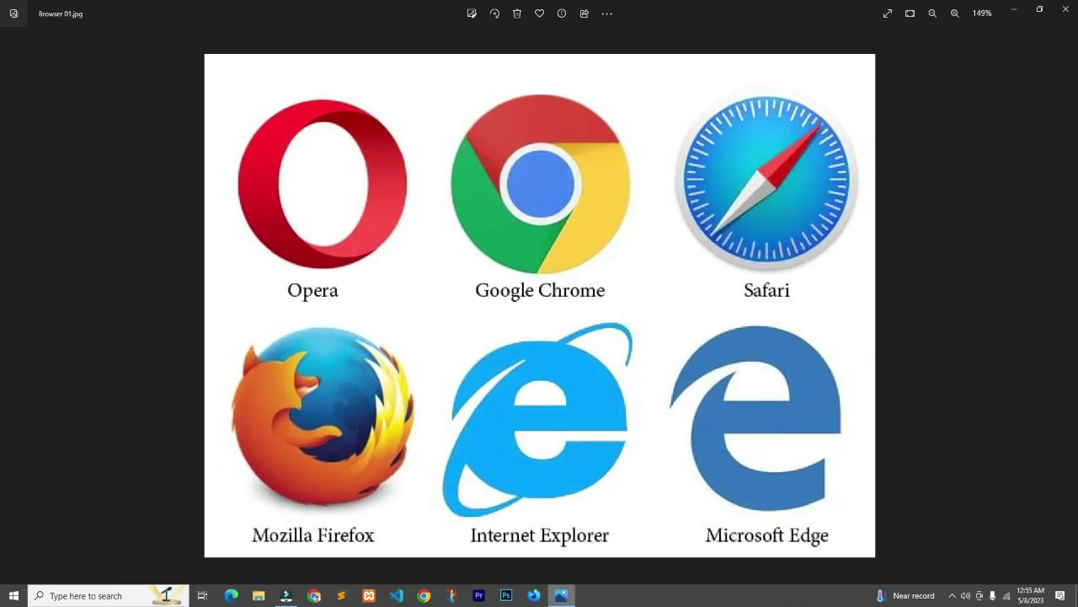
scroll(638, 380, up, 2)
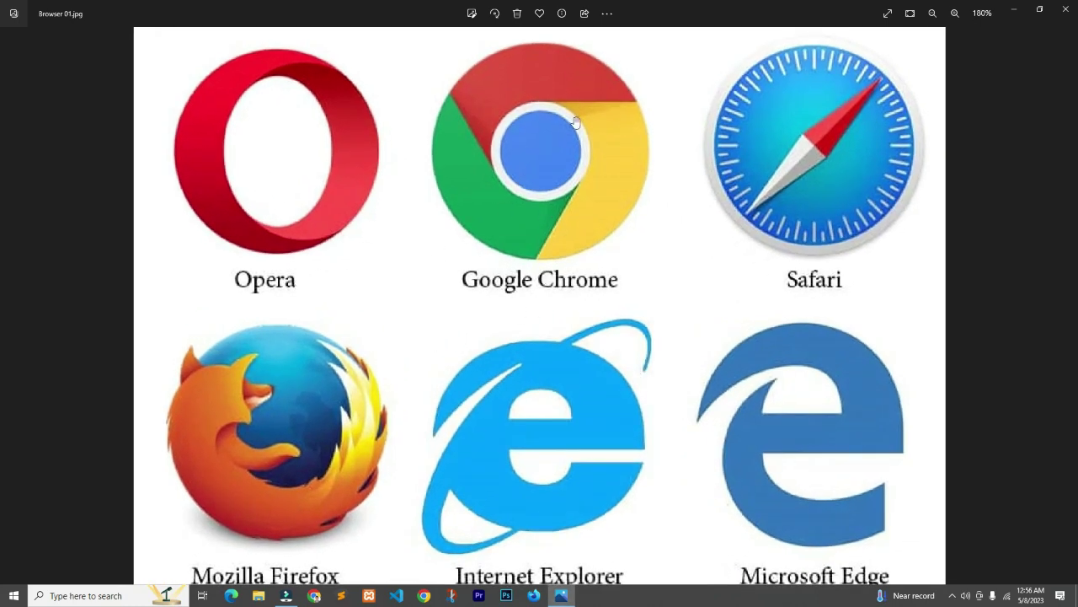
drag(452, 396, 451, 316)
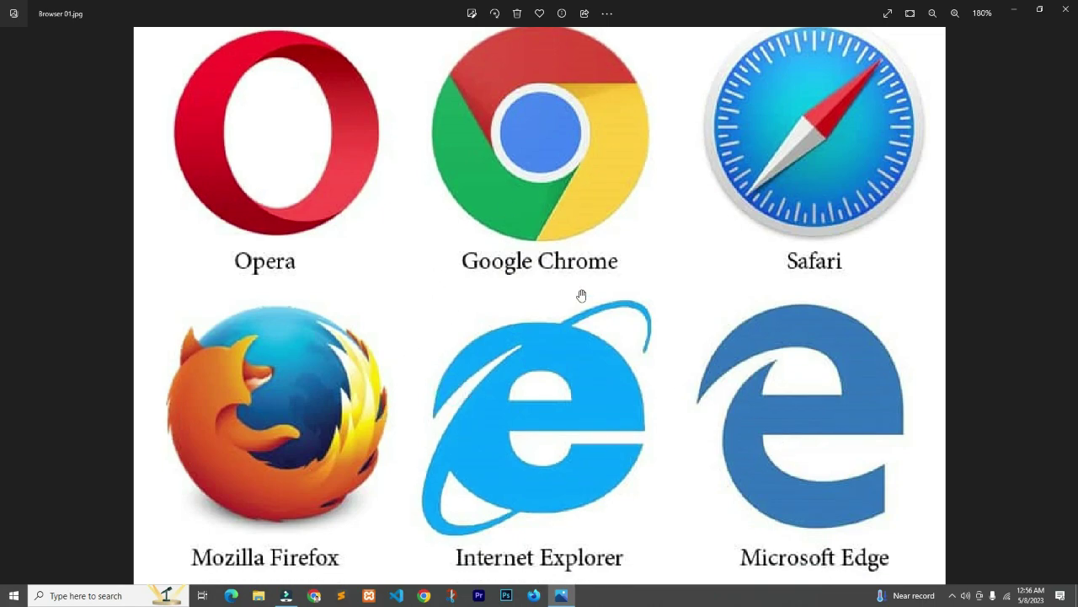
click(1066, 8)
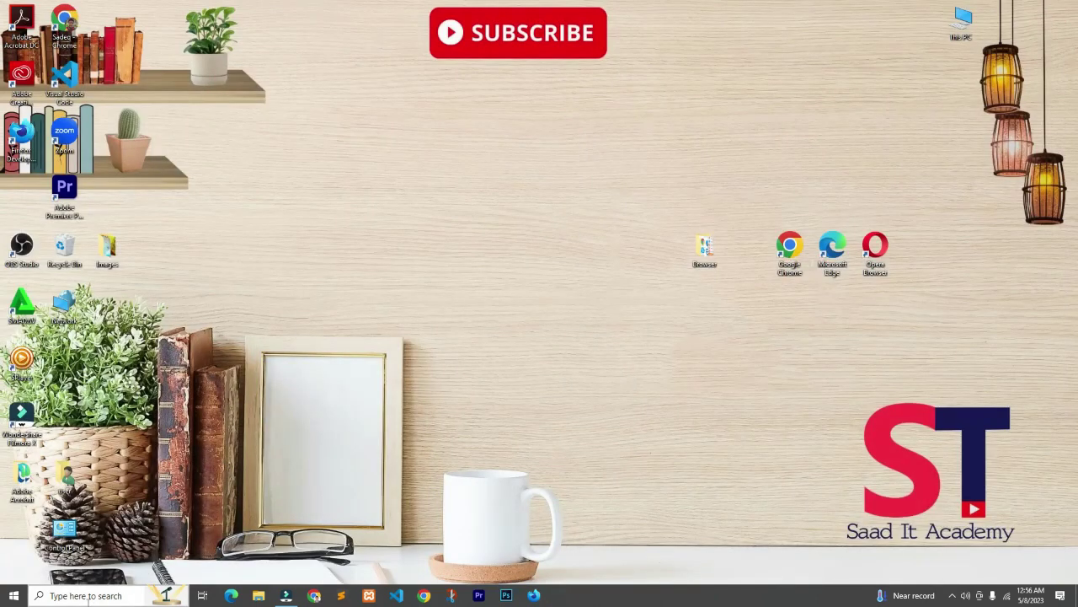
- Search Windows for "inte" and open Microsoft Edge
click(110, 589)
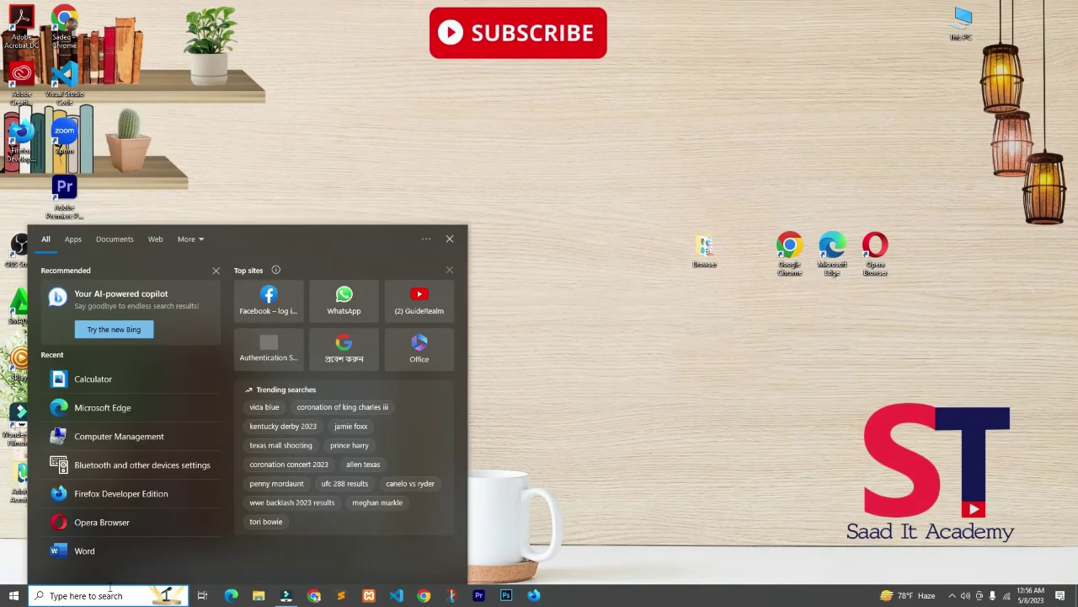
text(inte)
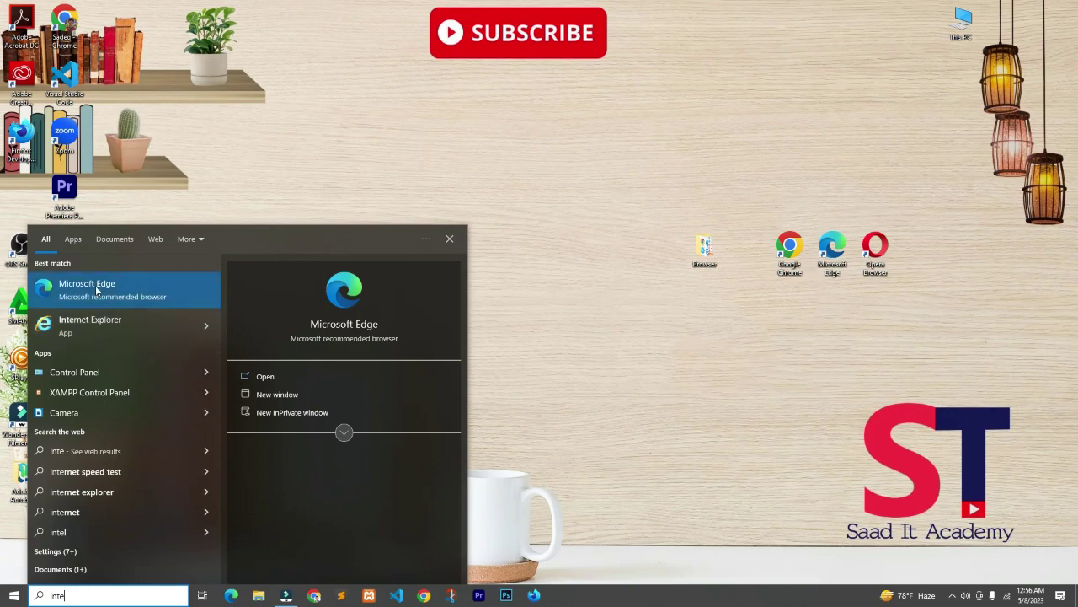
click(122, 290)
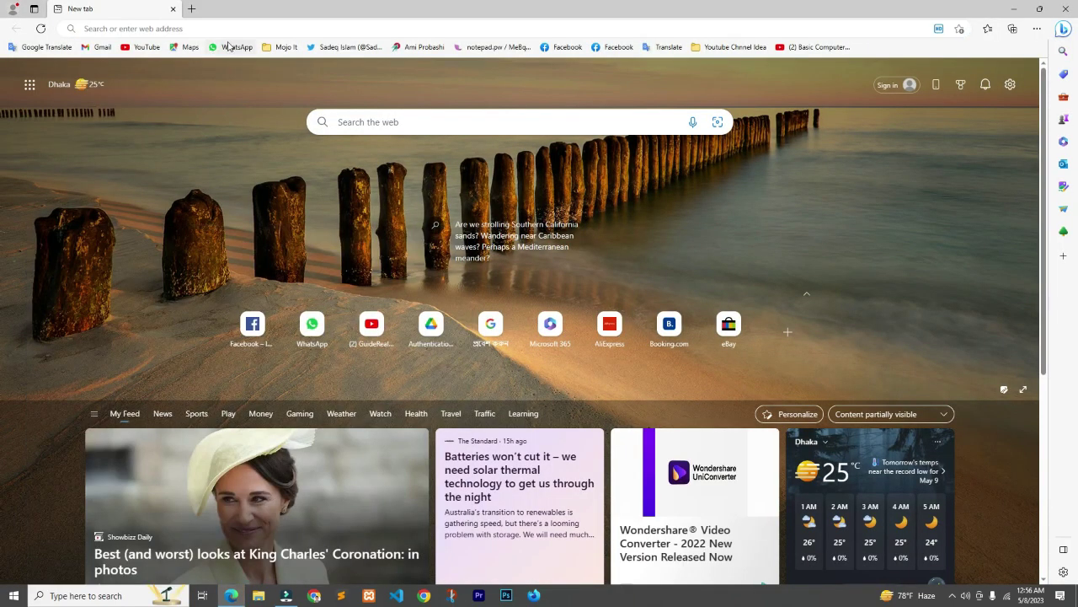
- Search the web for "Saad It academy" from the browser's address bar
click(168, 28)
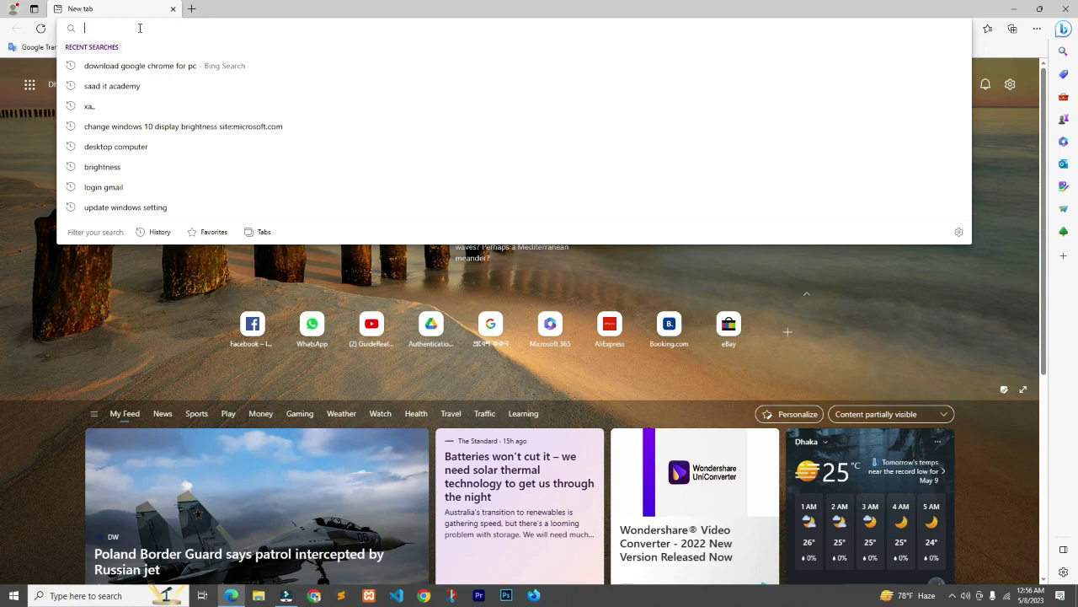
text(Saad It)
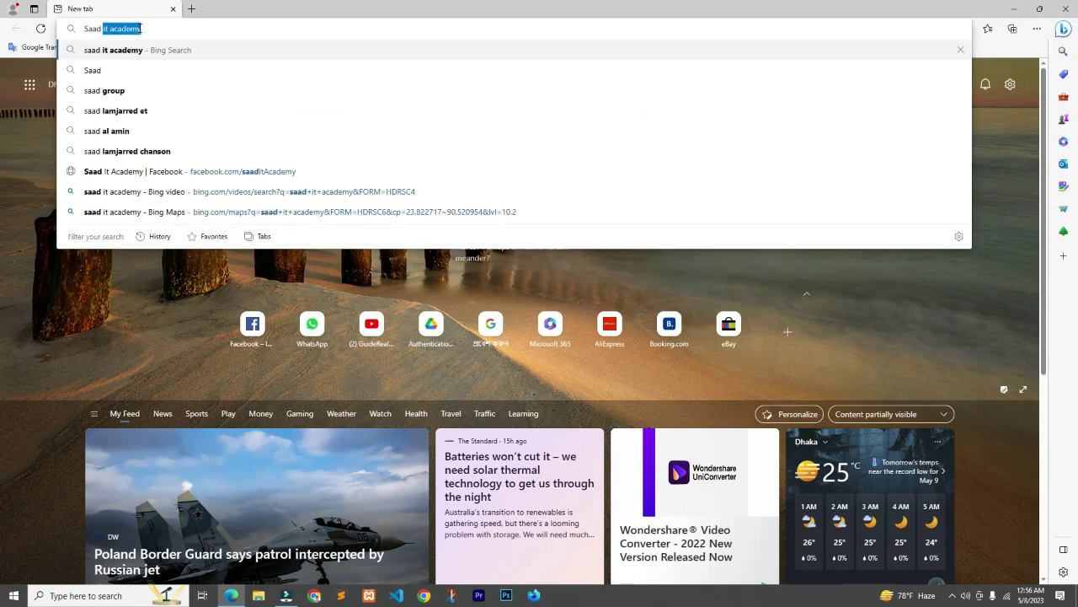
text( aca)
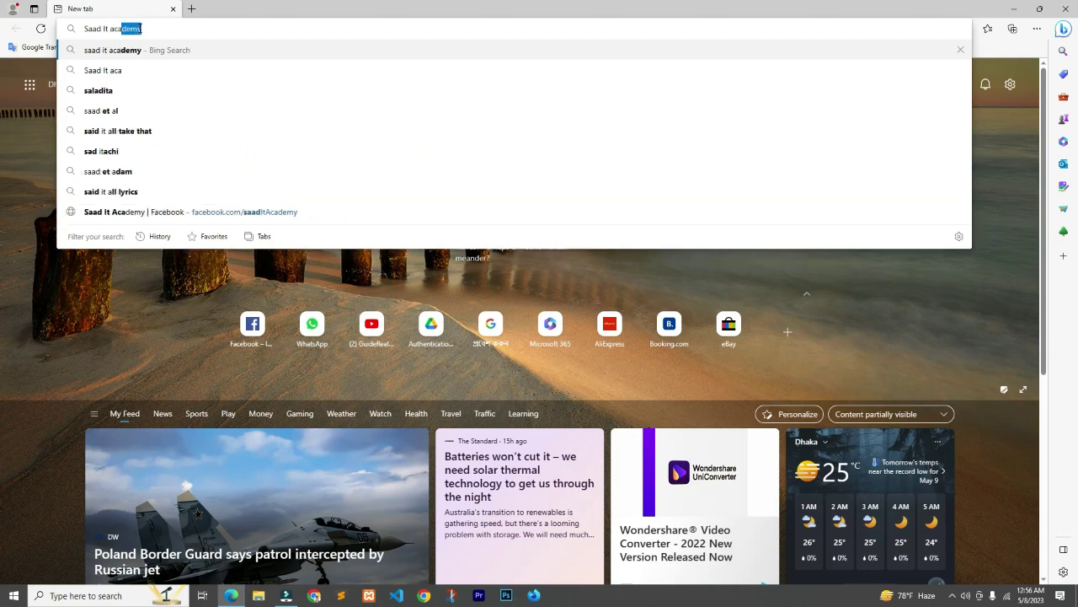
key(BackSpace)
text(demy)
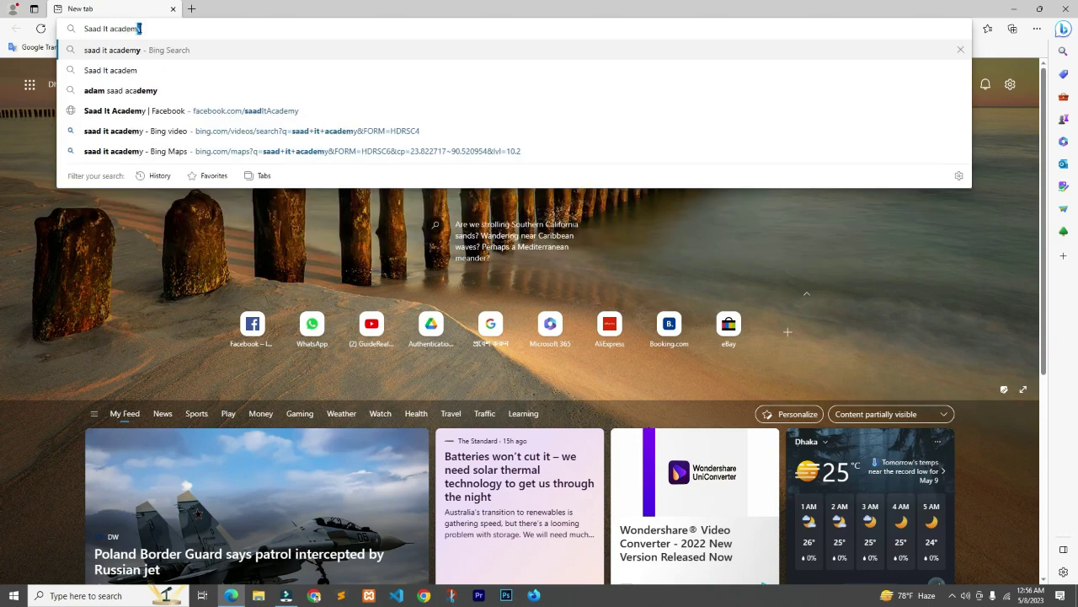
key(Return)
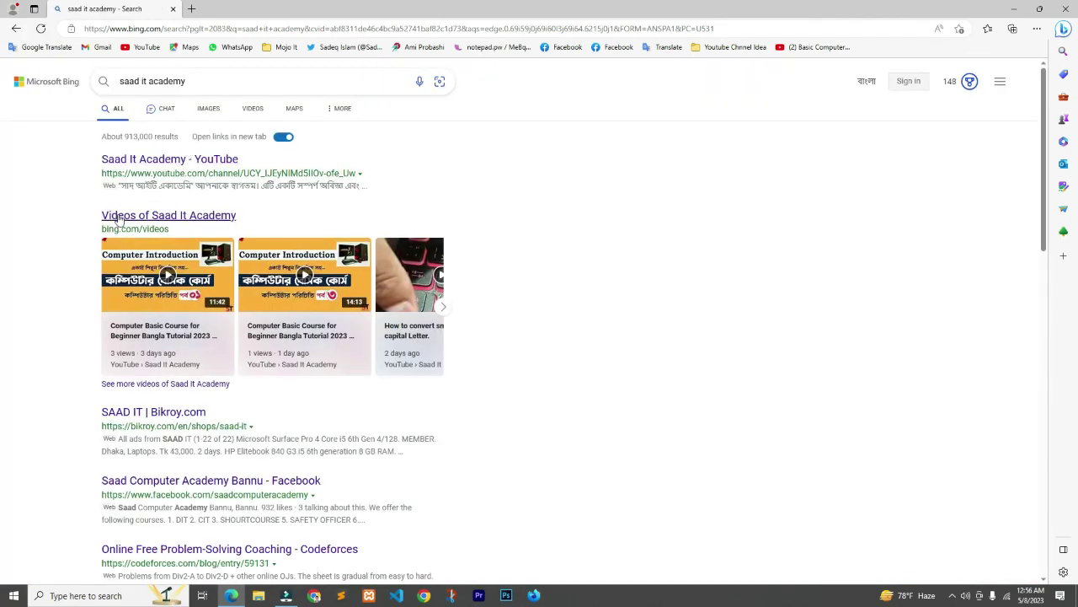
- Examine the web results for the academy at 125% page zoom, from the YouTube channel and videos down to the lower listings
scroll(118, 216, up, 5)
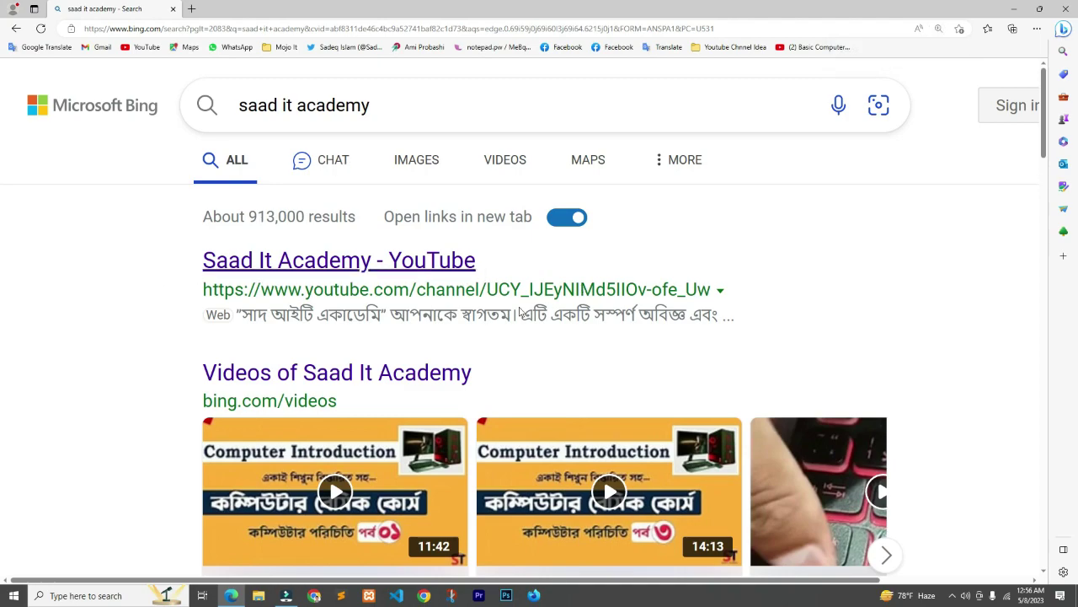
scroll(505, 270, down, 2)
scroll(459, 267, down, 1)
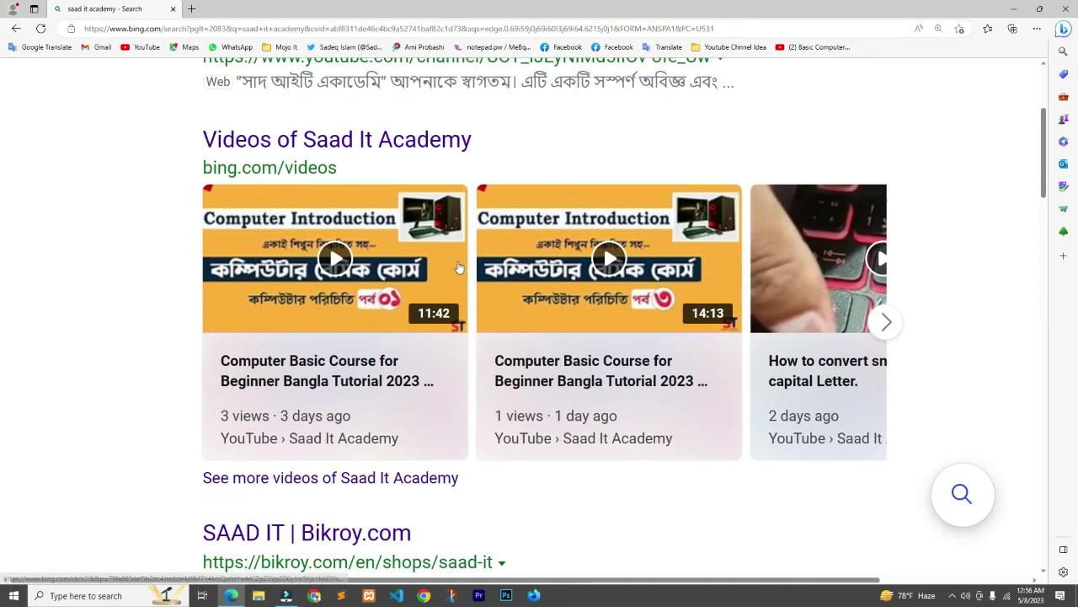
scroll(751, 246, up, 3)
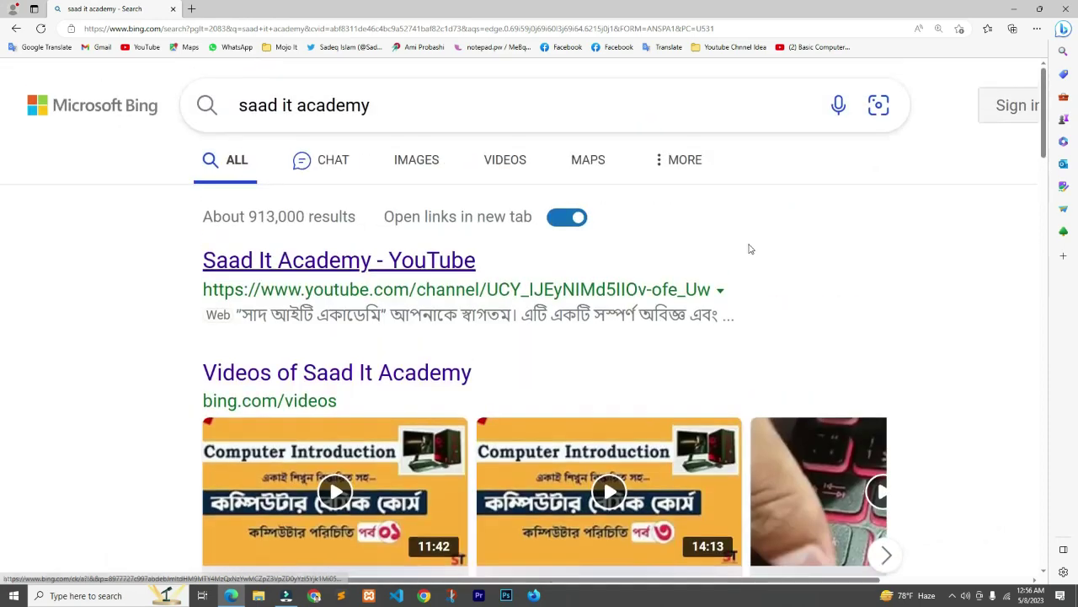
key(ctrl+minus)
key(ctrl+minus)
key(ctrl+minus)
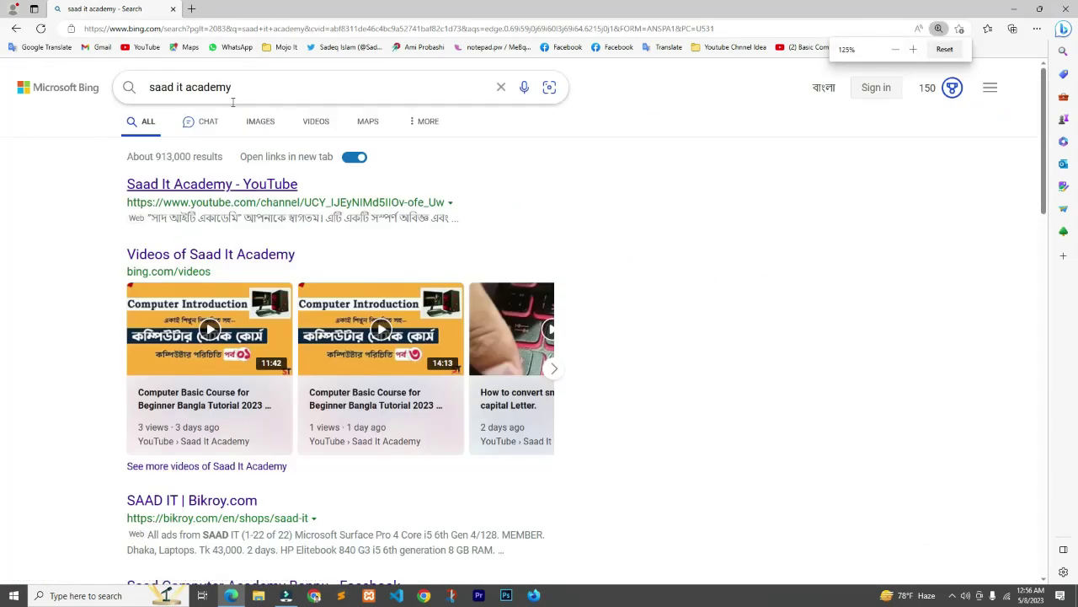
click(261, 82)
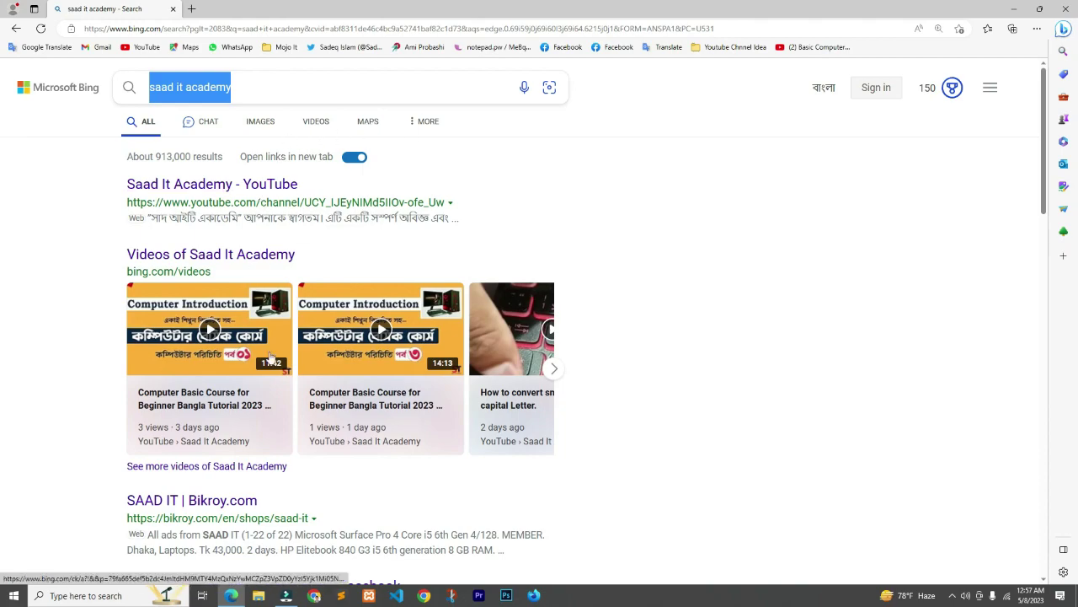
scroll(298, 439, down, 4)
scroll(298, 439, down, 7)
scroll(343, 435, up, 6)
scroll(344, 417, up, 5)
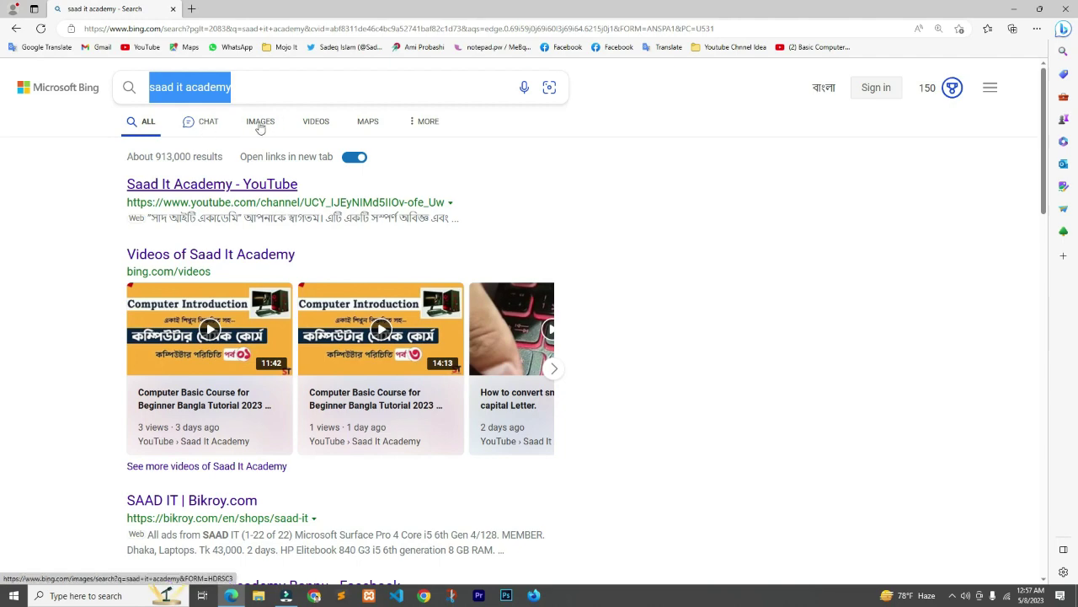
- View Bing's chat mode introduction for the query and close it to return to the web results
click(201, 129)
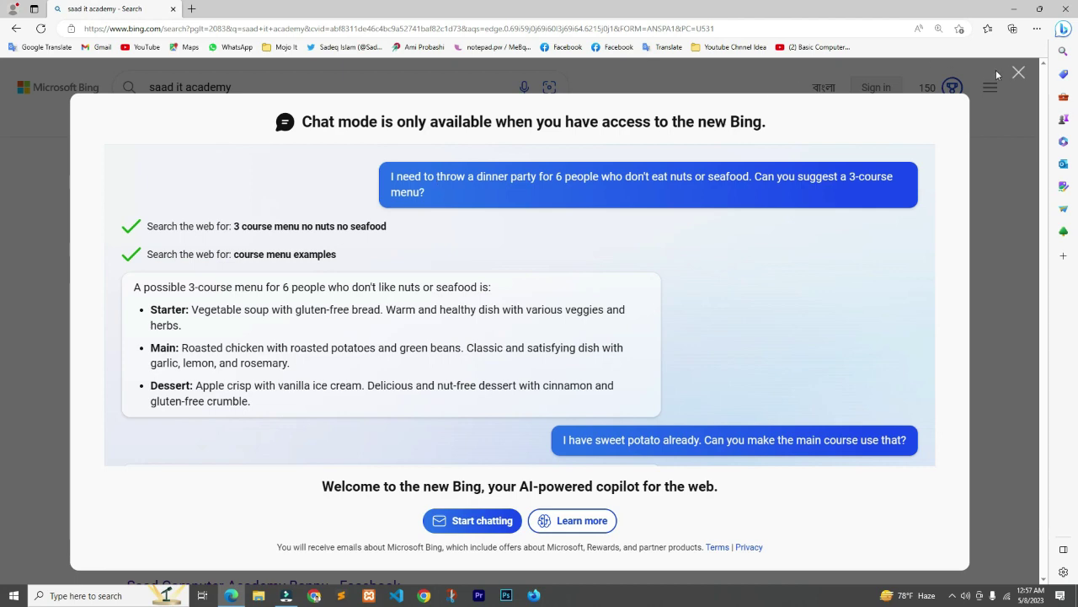
click(1018, 74)
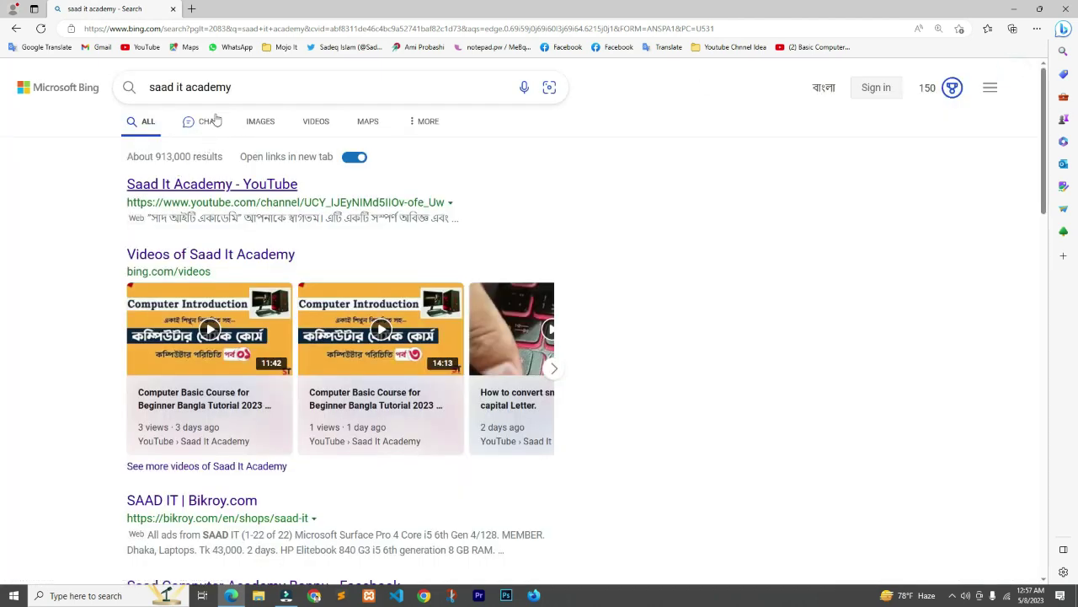
drag(150, 88, 248, 90)
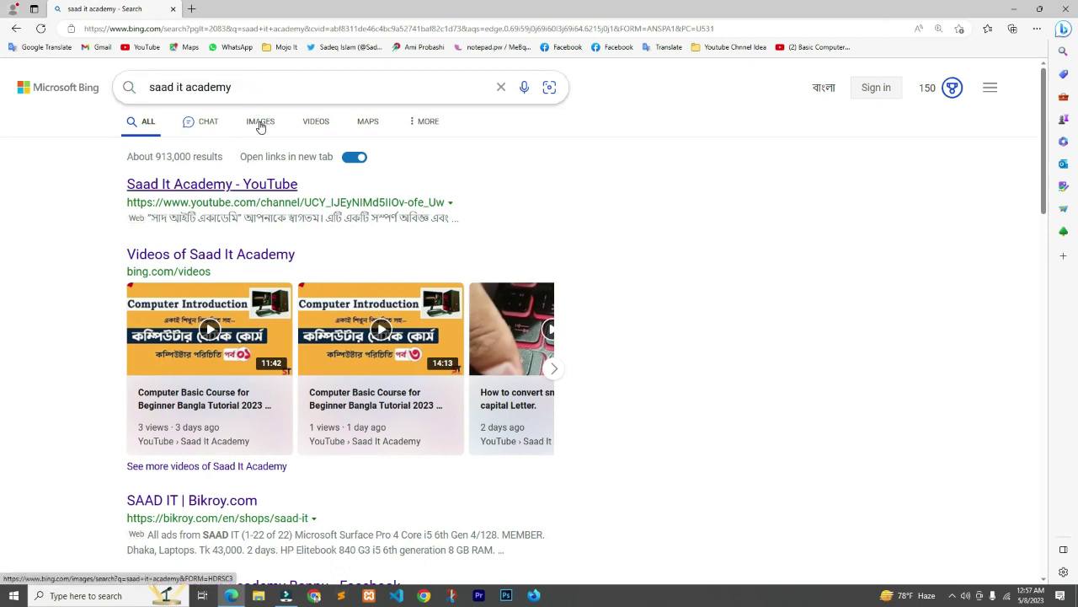
- Show the image results for "saad it academy" and look through them down the page
click(261, 123)
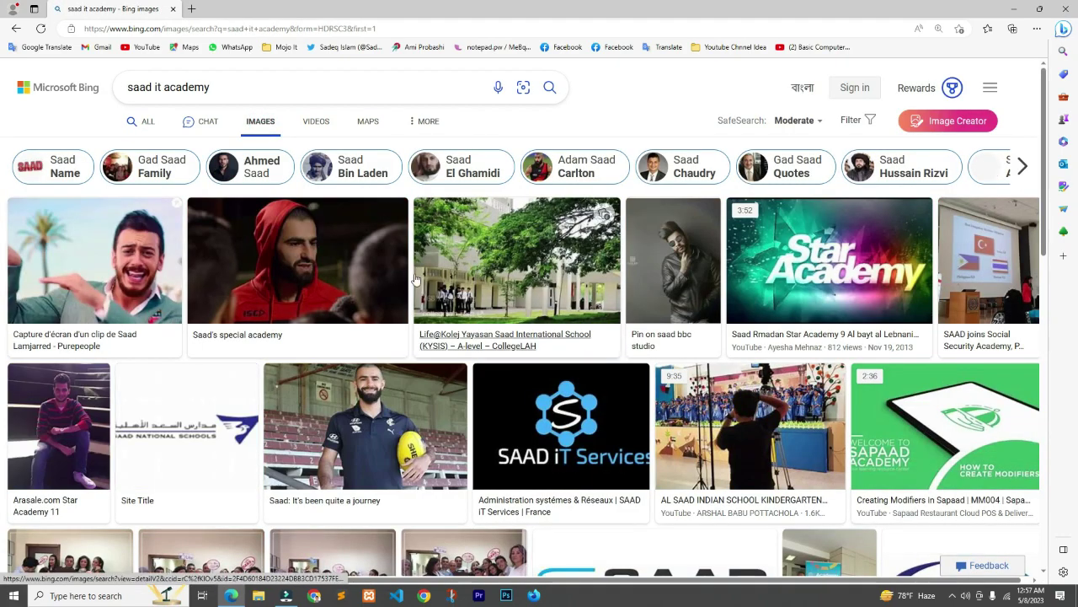
scroll(154, 251, down, 3)
scroll(154, 252, down, 2)
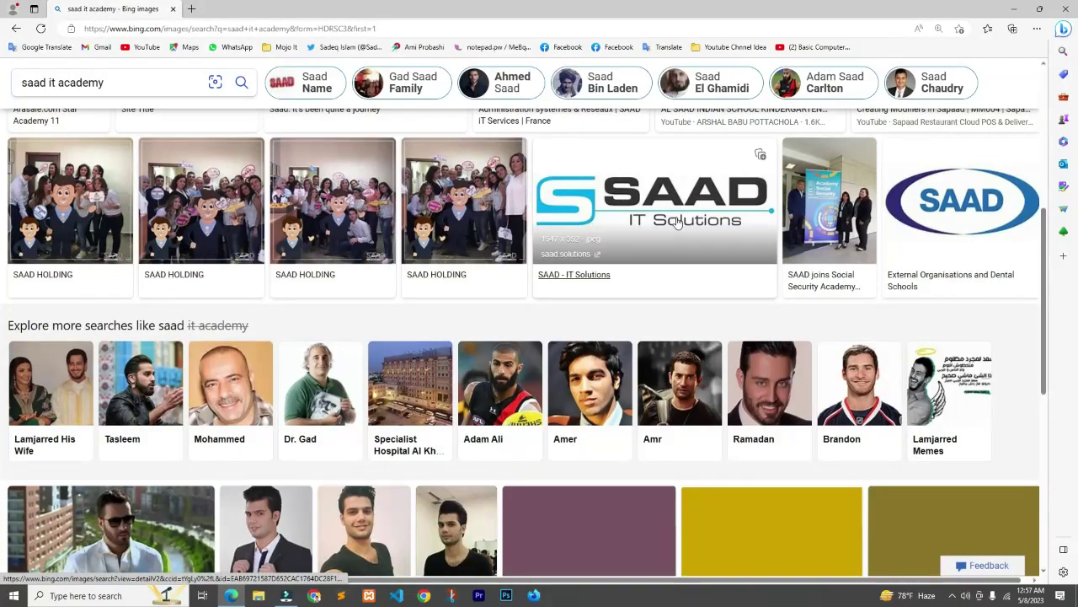
scroll(699, 265, down, 6)
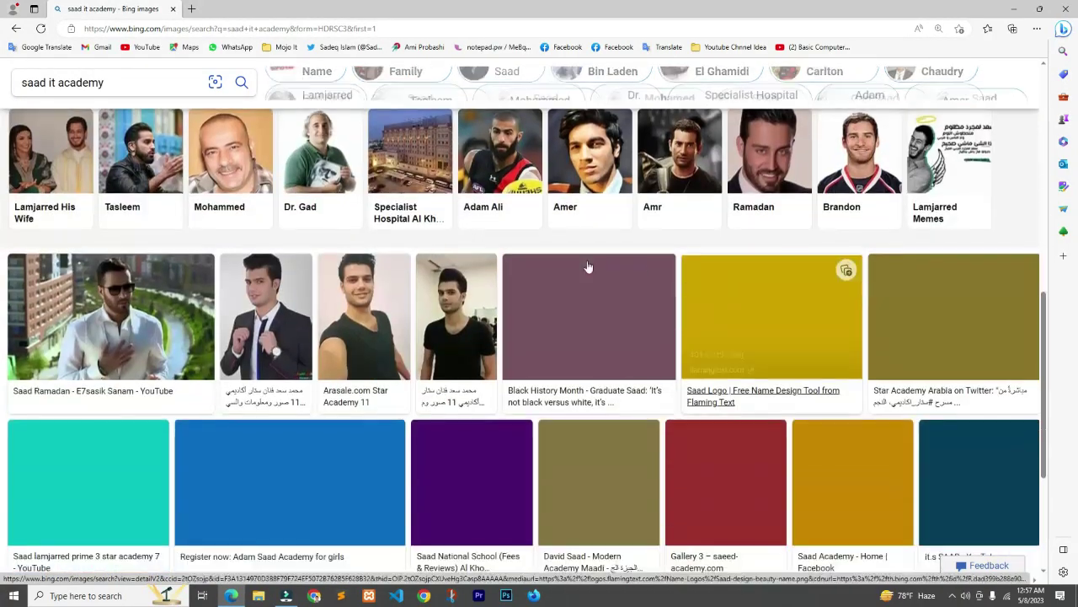
- Browse the rest of the image results, including the related searches, and return to the start of the page
scroll(291, 397, down, 10)
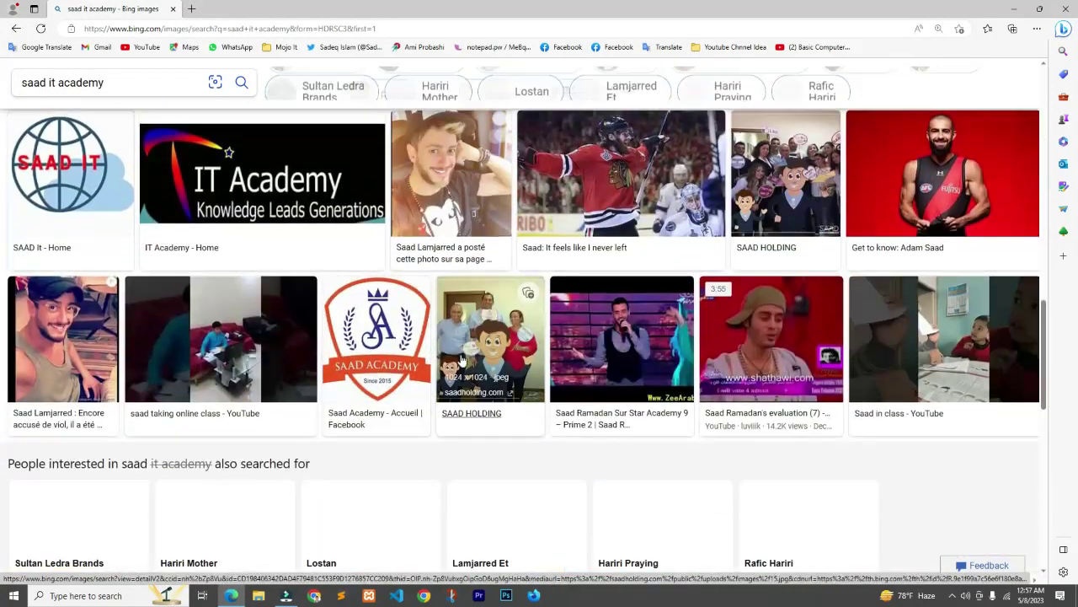
scroll(567, 338, up, 1)
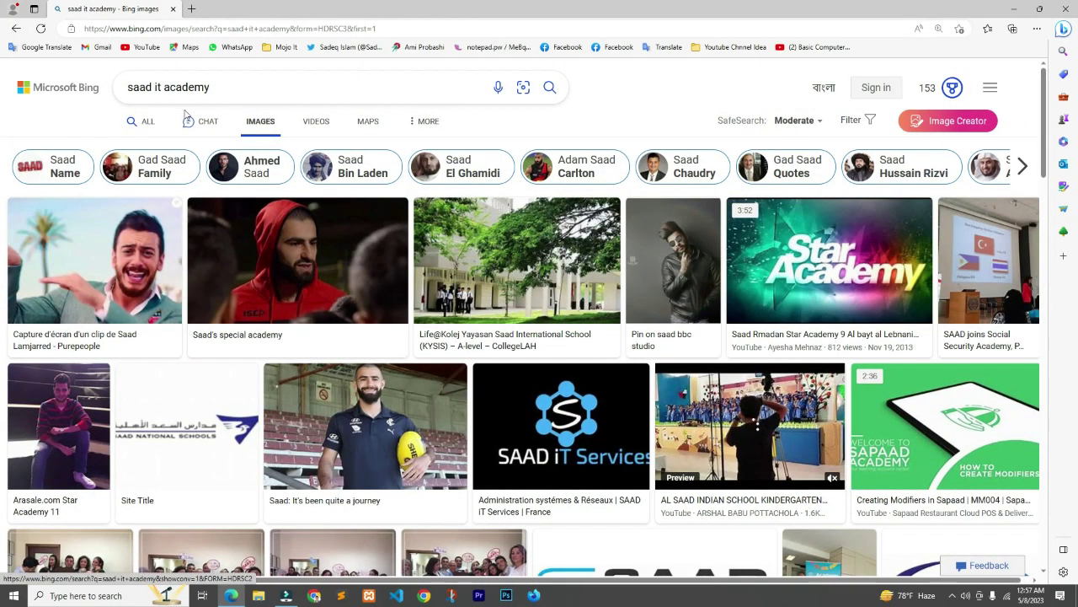
scroll(484, 404, down, 7)
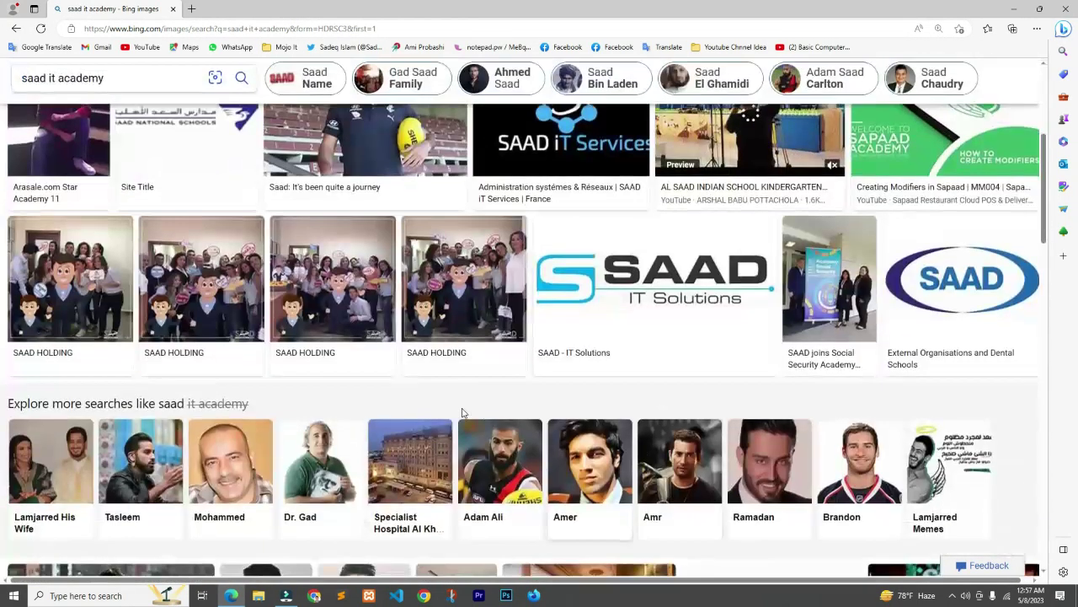
scroll(490, 396, up, 5)
scroll(489, 381, up, 3)
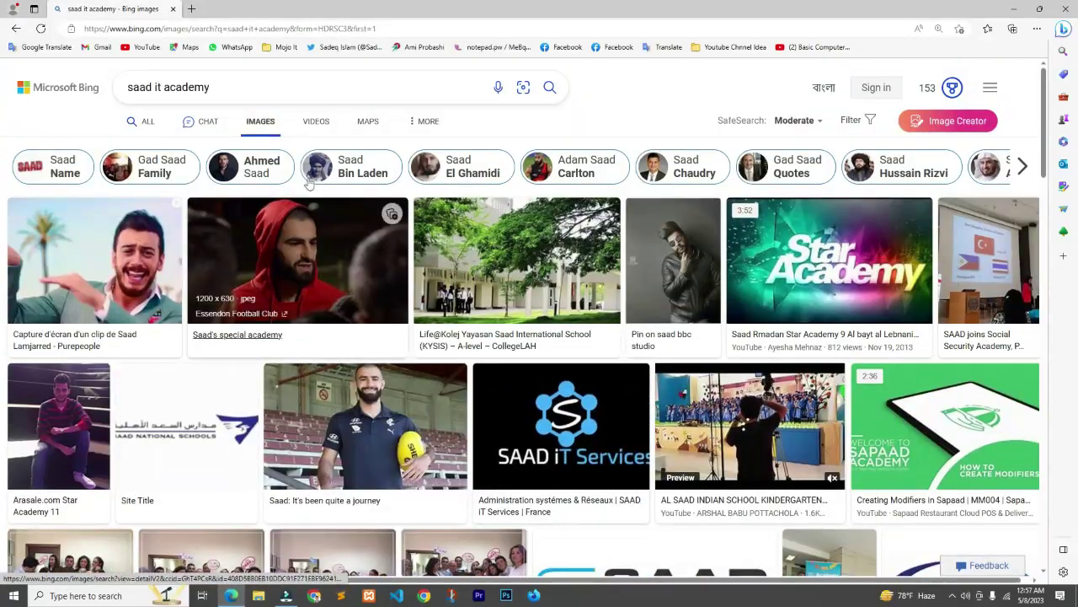
- Show the video results for "saad it academy" and highlight the query in the search box
click(315, 122)
click(221, 87)
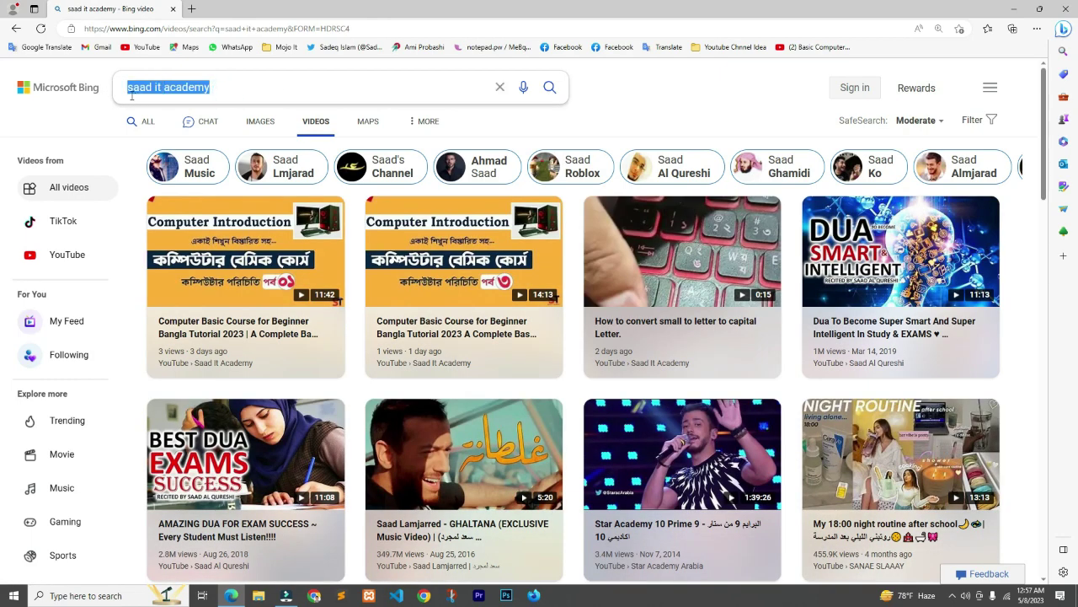
click(240, 74)
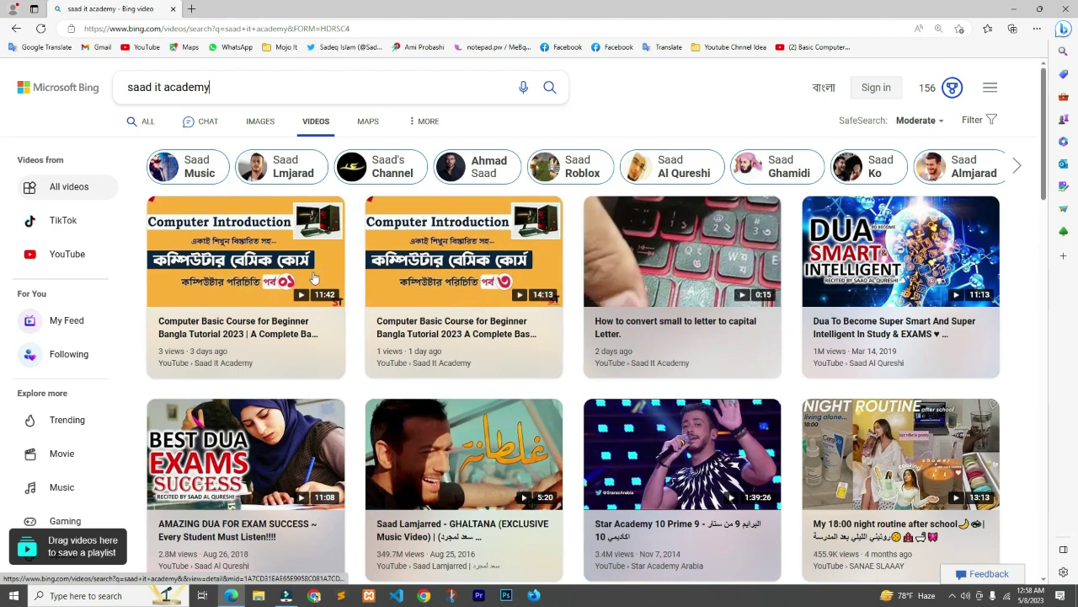
click(130, 87)
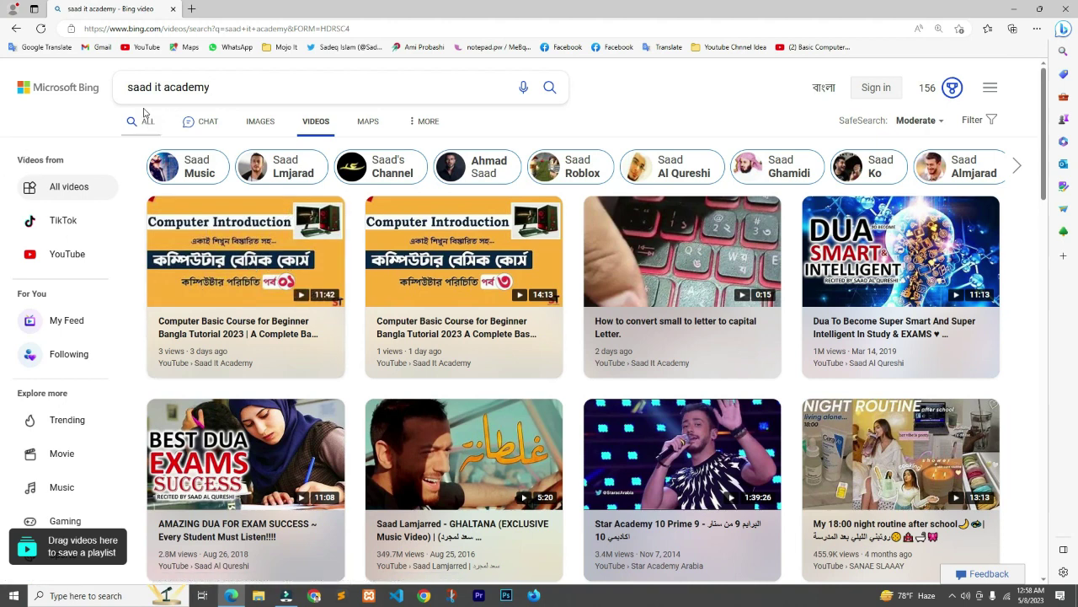
triple_click(222, 86)
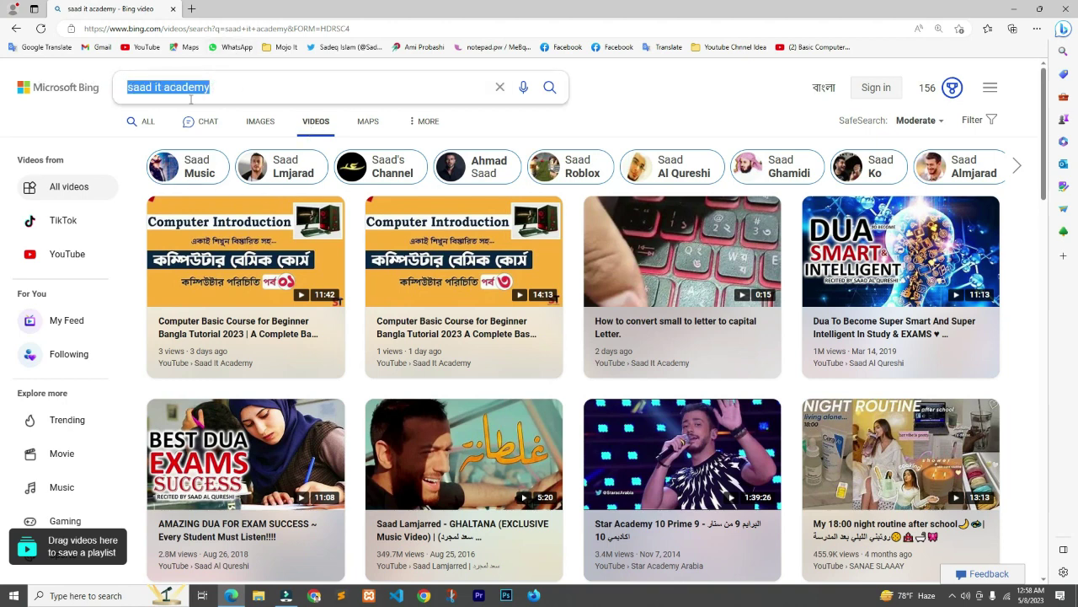
- Search for "download google chrome for windows 10 64 bit" in a new tab, using the matching suggestion
click(191, 10)
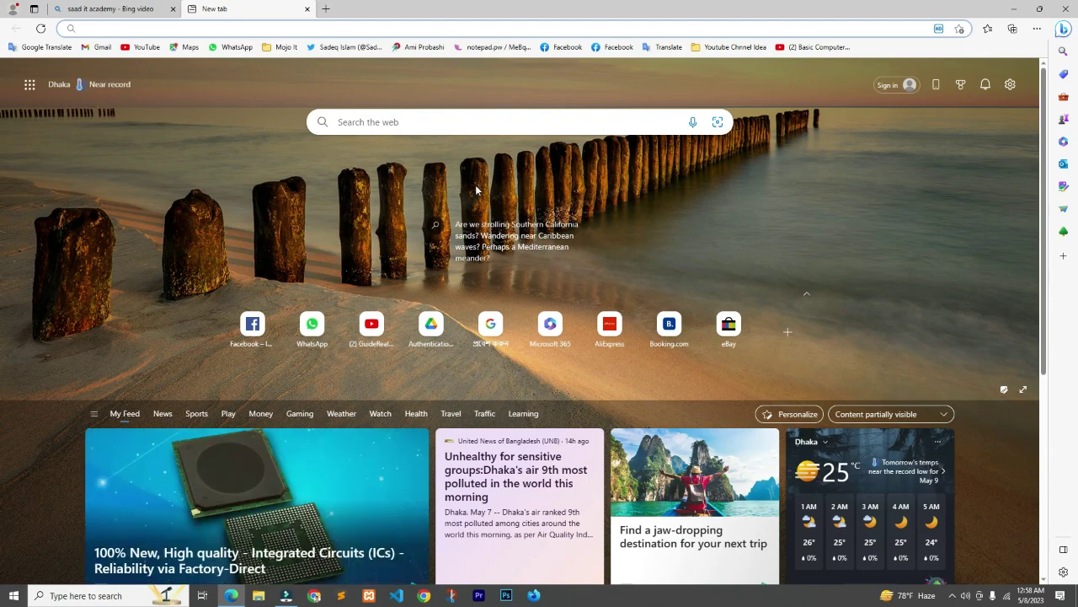
text(D)
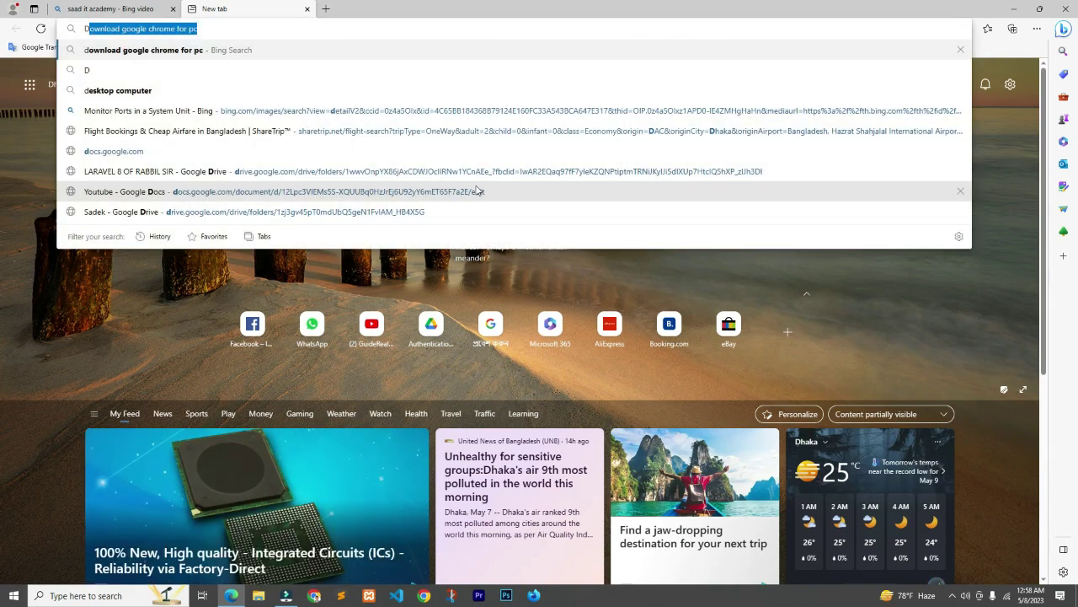
key(BackSpace)
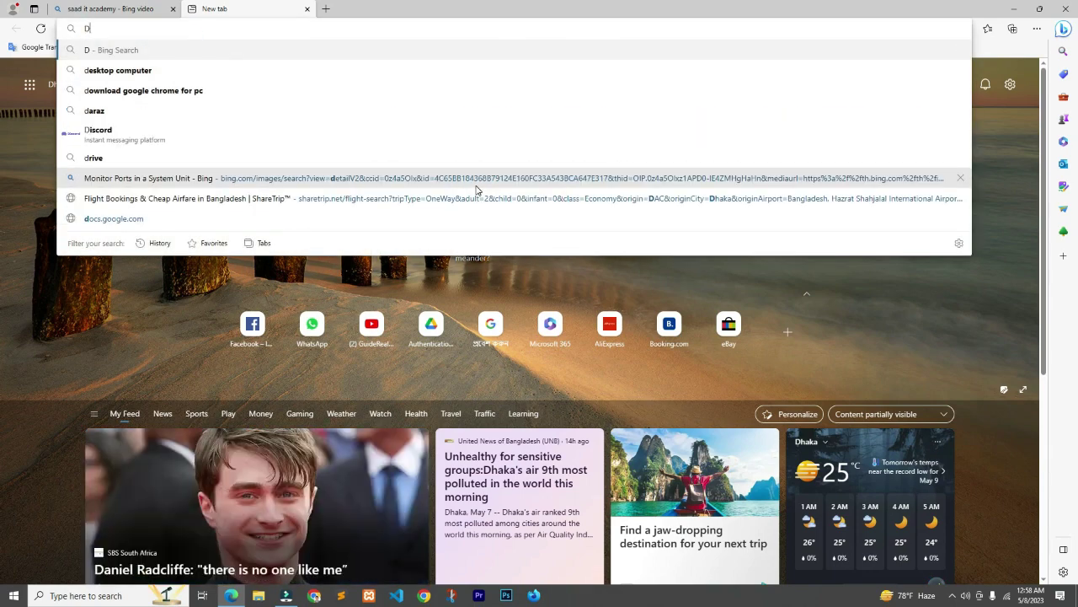
key(BackSpace)
text(Downl)
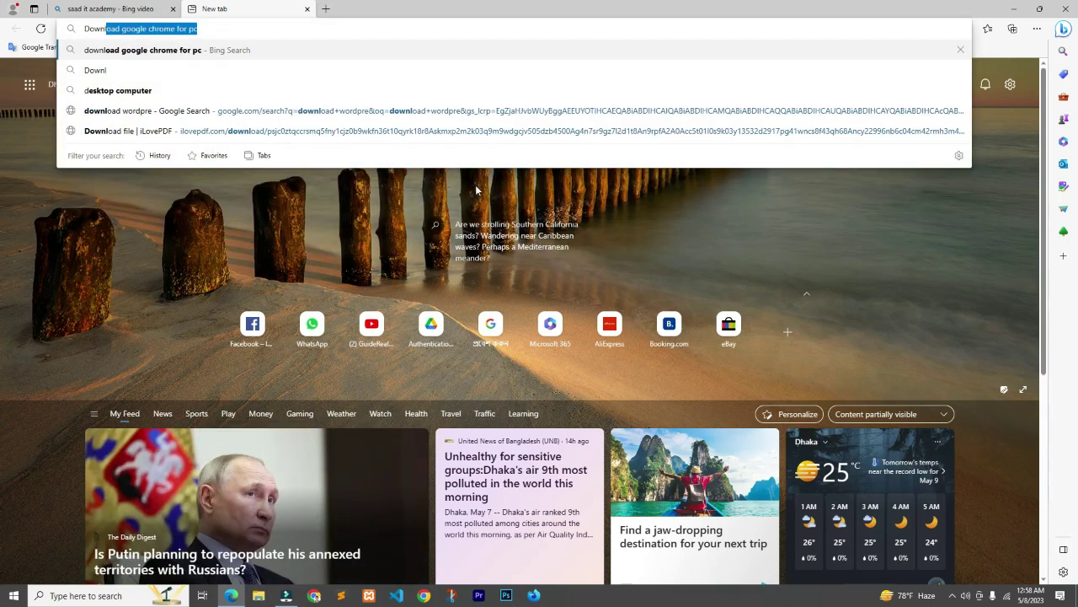
text(load)
key(BackSpace)
key(BackSpace)
key(BackSpace)
key(BackSpace)
text(oad)
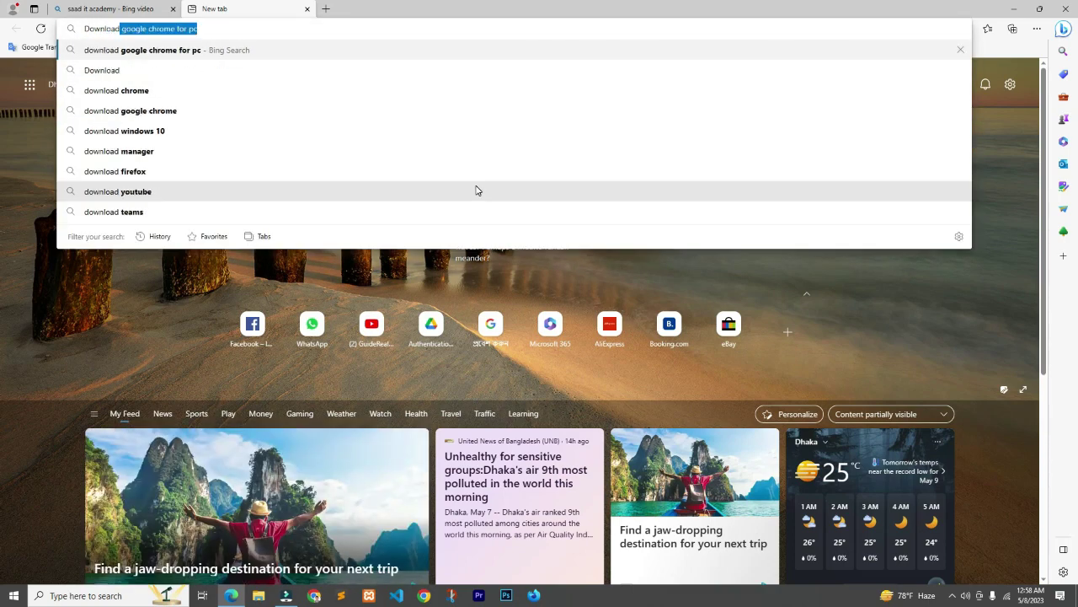
text( Googl)
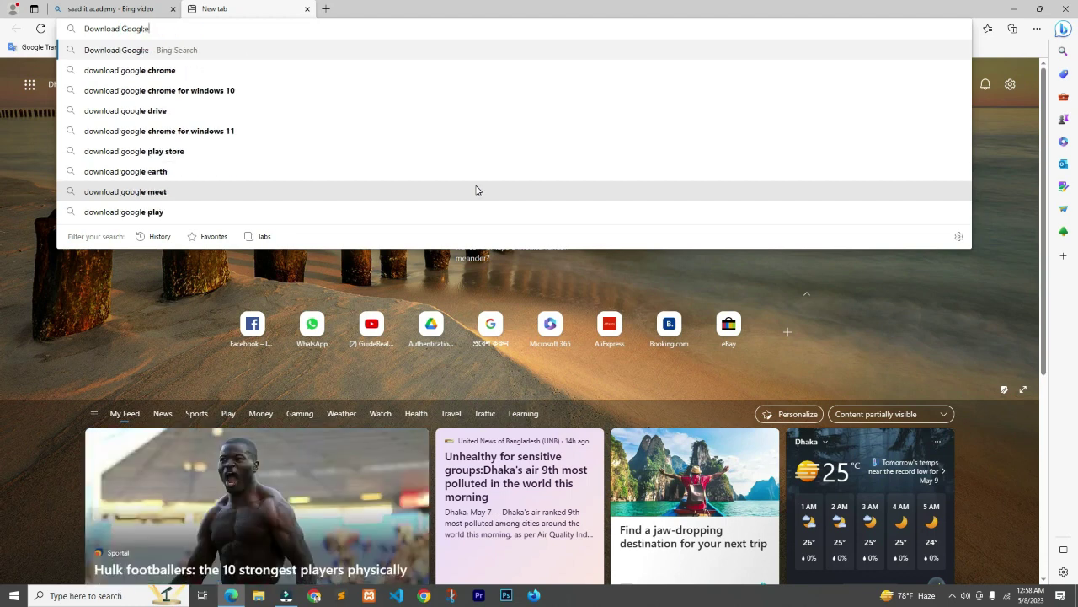
text(e cho)
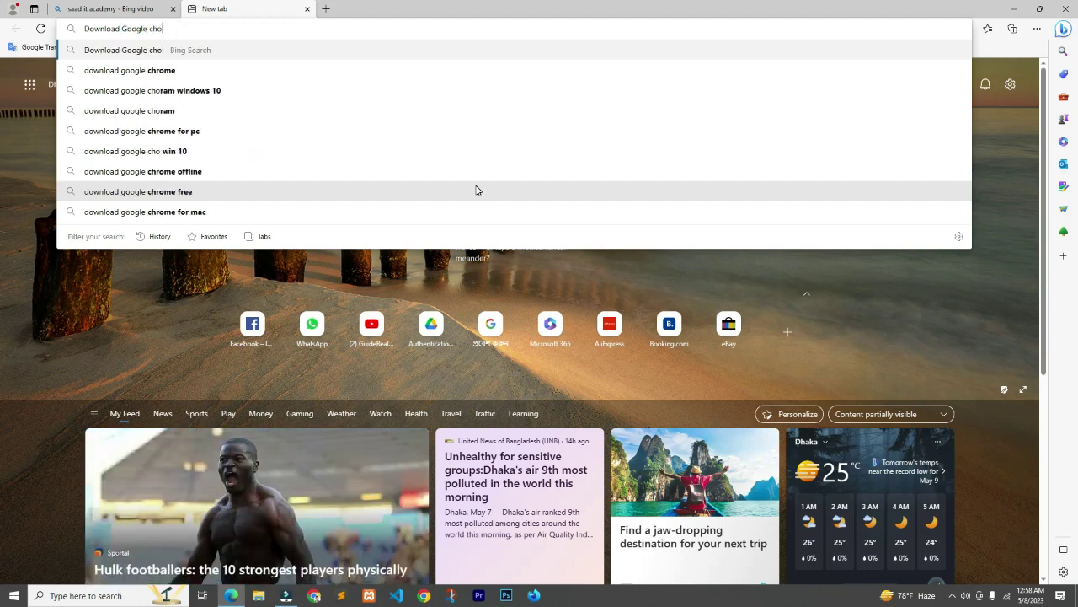
key(BackSpace)
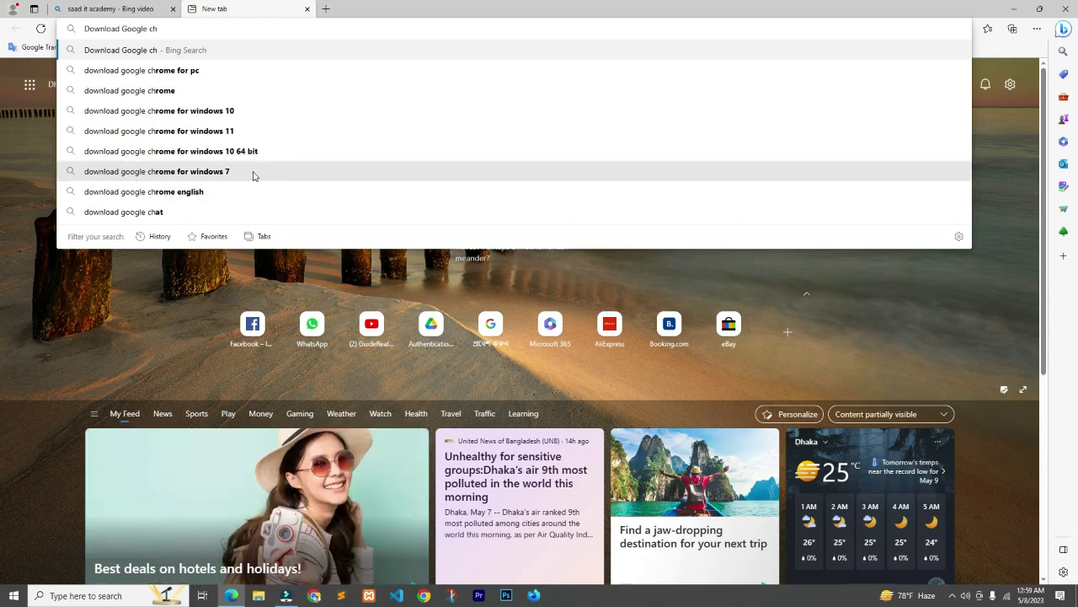
click(209, 152)
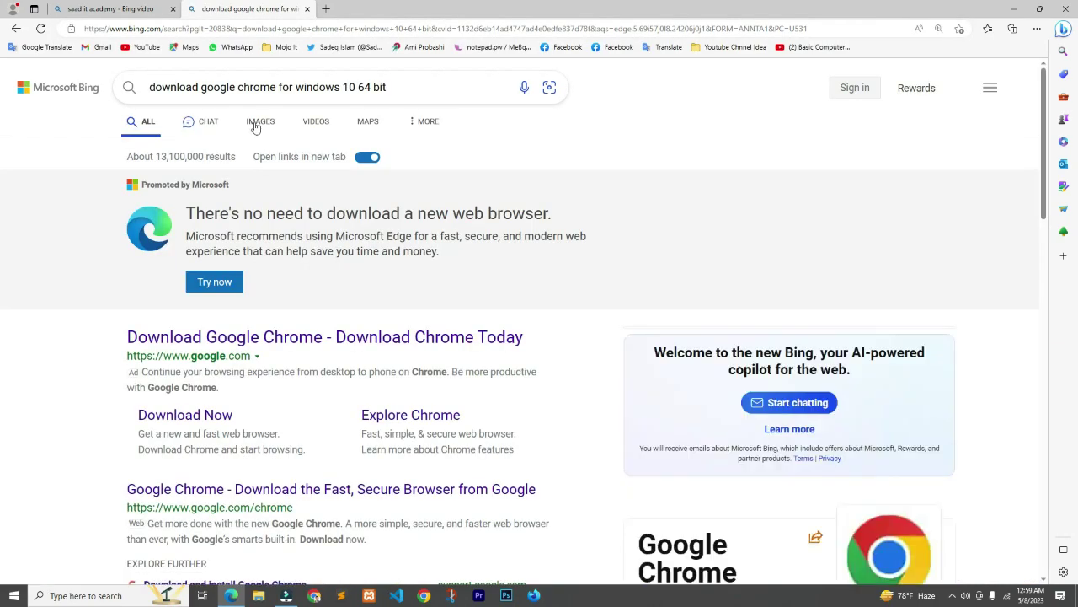
- Look over the Chrome download results and open Google's "Download Google Chrome - Download Chrome Today" listing
scroll(270, 358, down, 1)
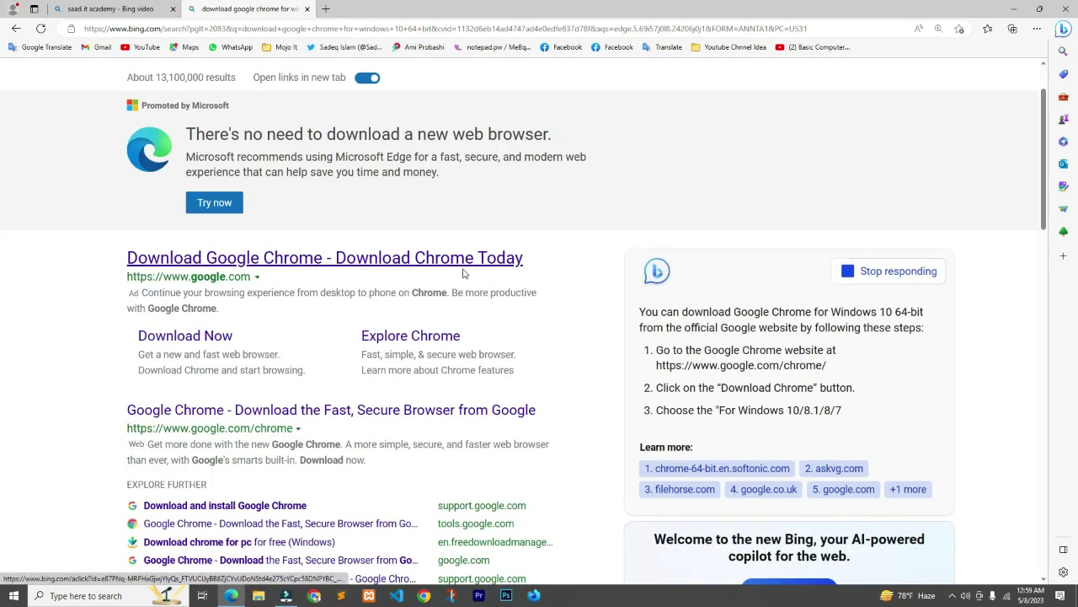
scroll(355, 282, down, 2)
scroll(356, 282, down, 2)
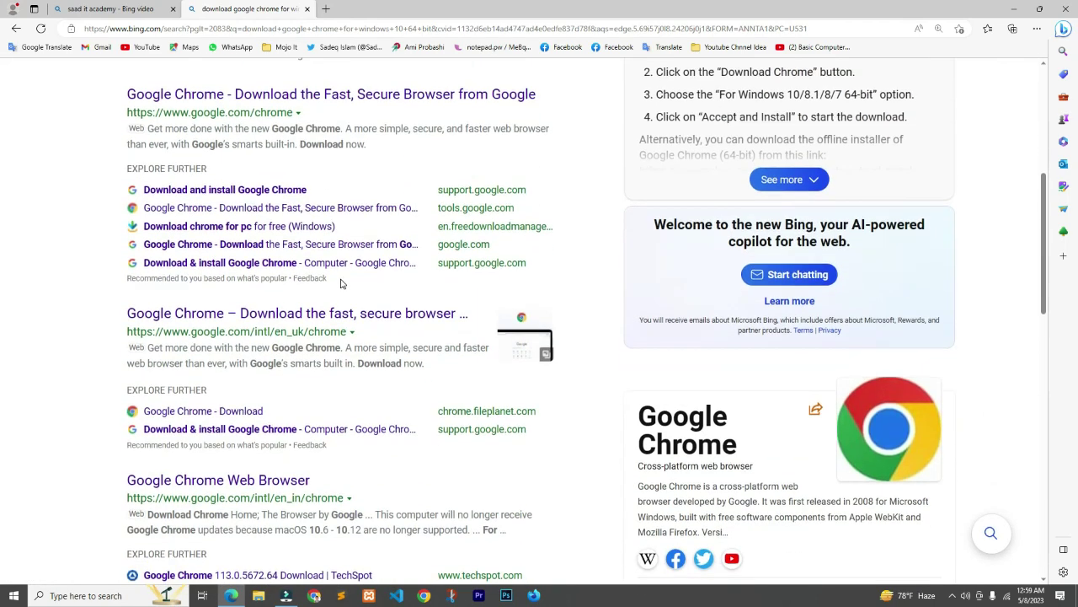
scroll(362, 455, down, 1)
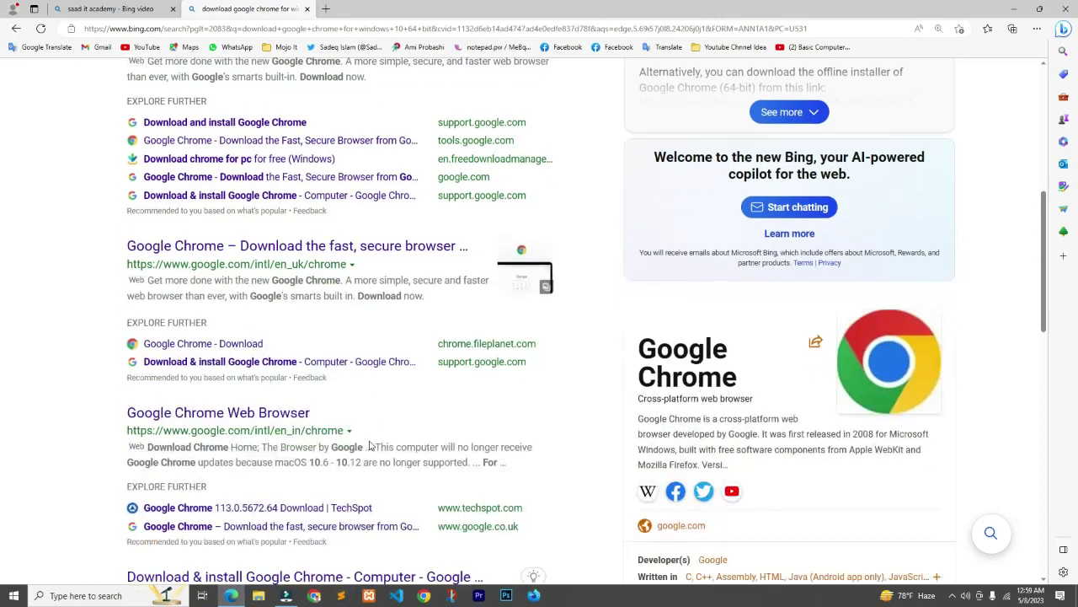
scroll(356, 427, up, 6)
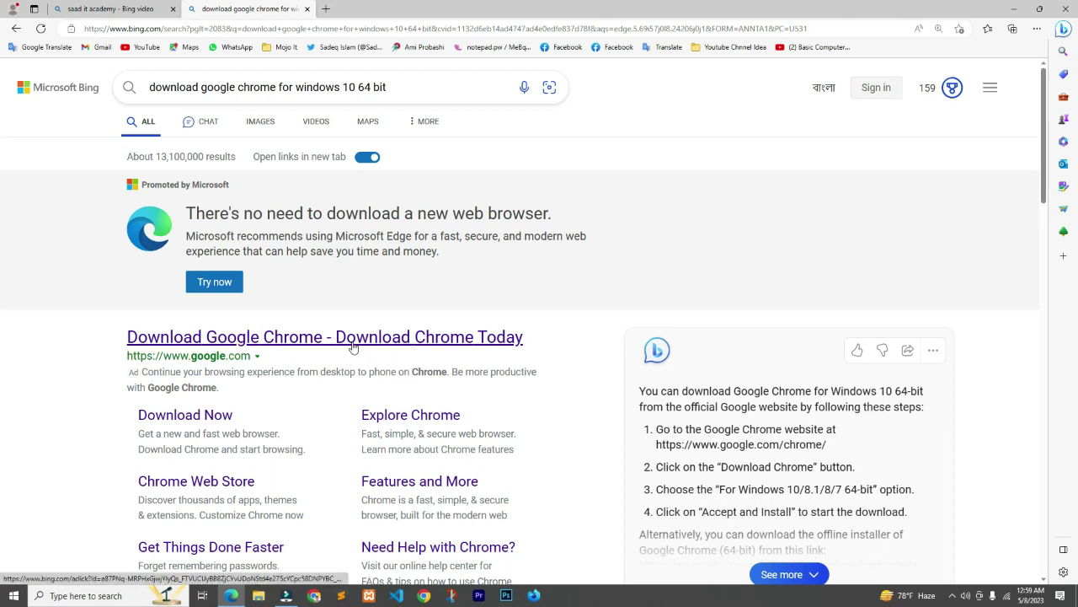
click(253, 338)
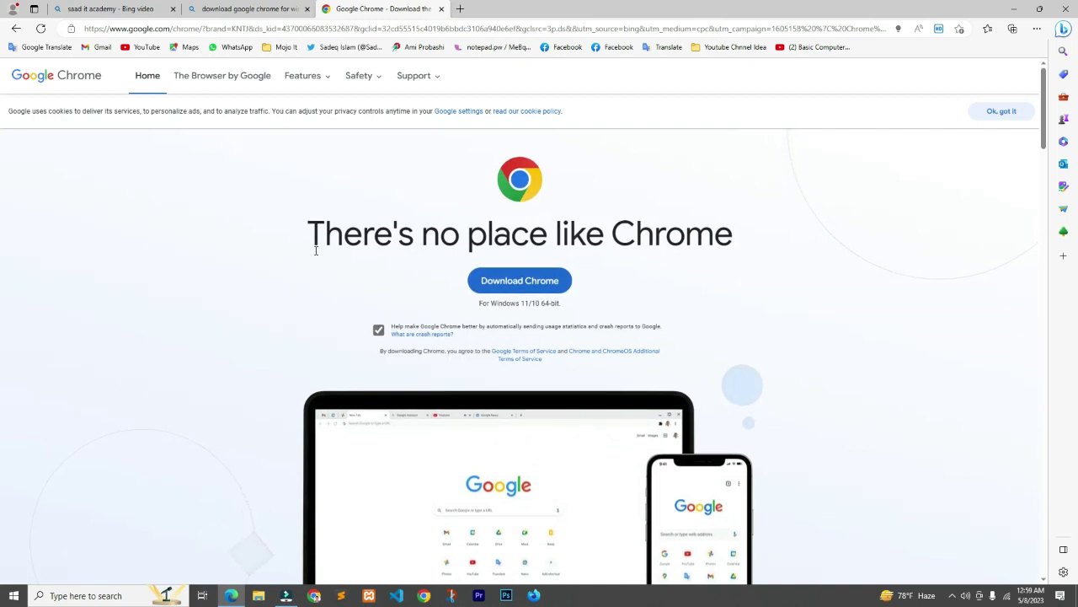
- Enlarge the Chrome page to 175% and examine the headline and the supported Windows versions below the download option
drag(291, 215, 758, 265)
drag(478, 303, 516, 307)
scroll(577, 312, up, 4)
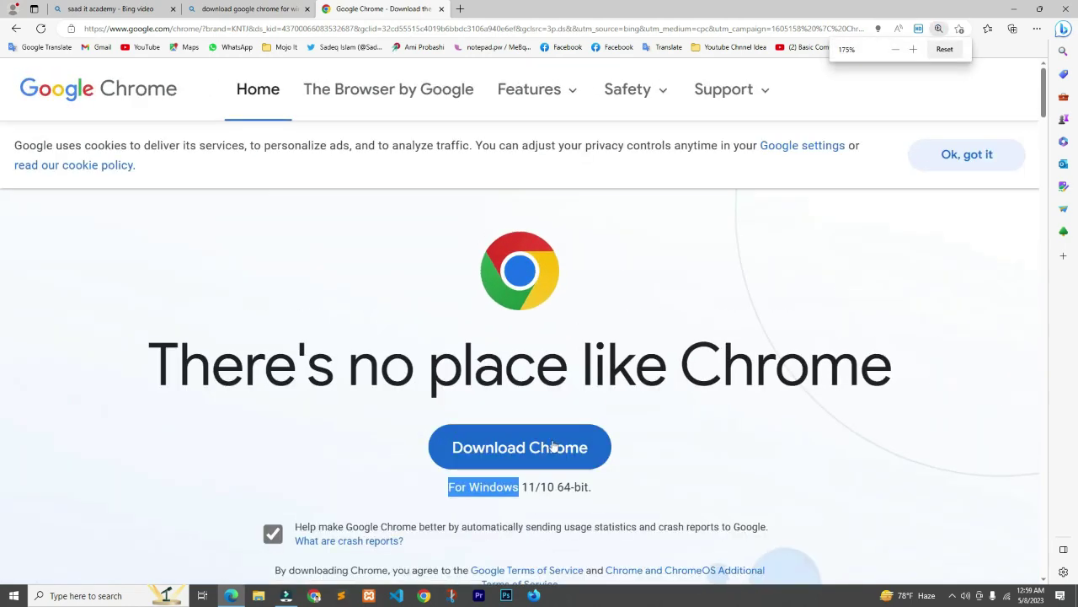
click(556, 505)
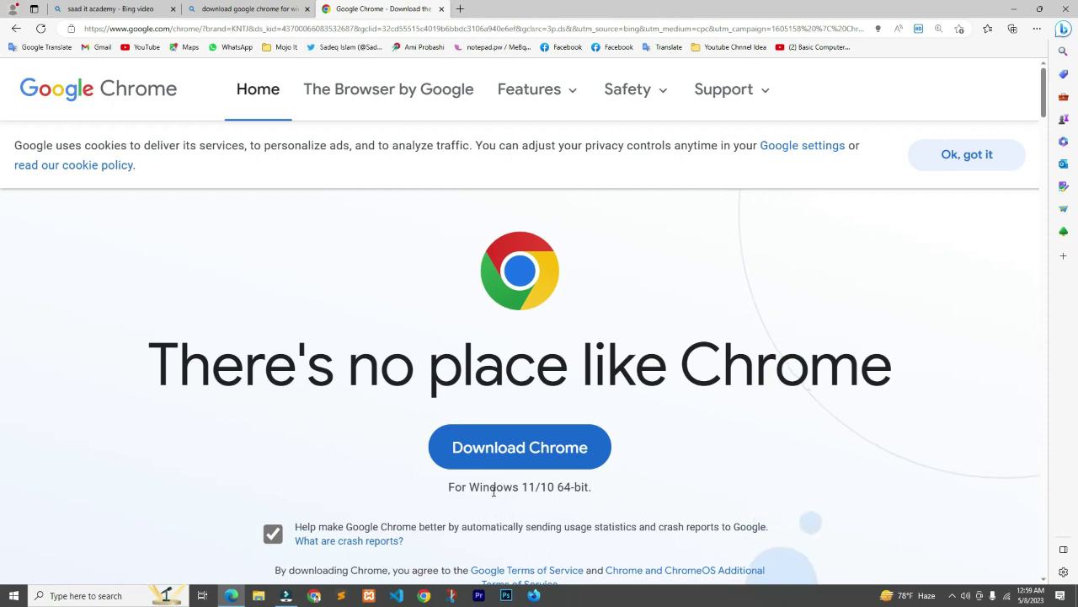
double_click(527, 486)
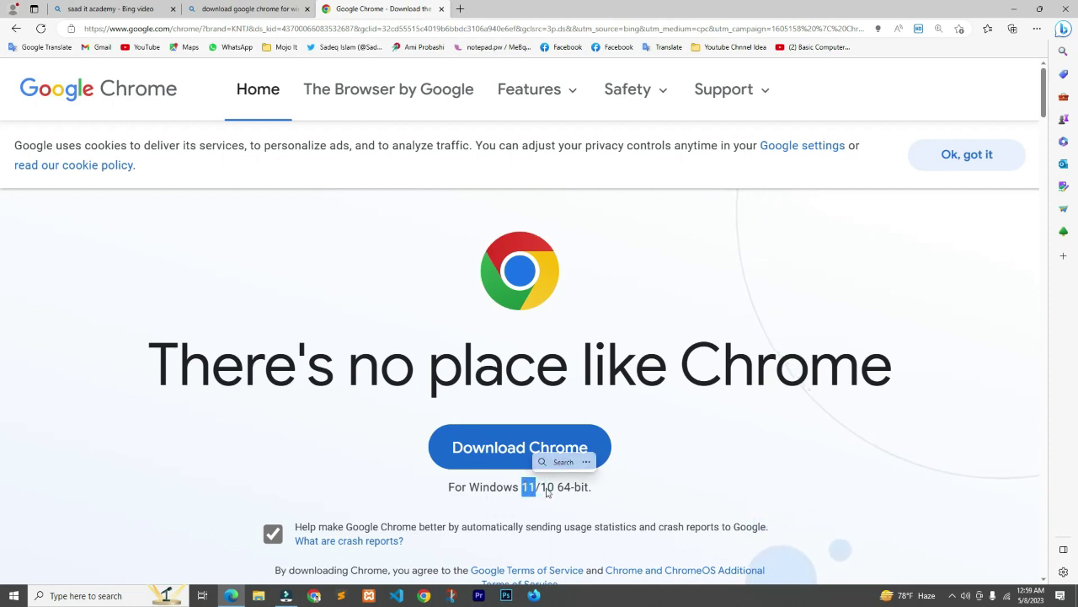
double_click(549, 486)
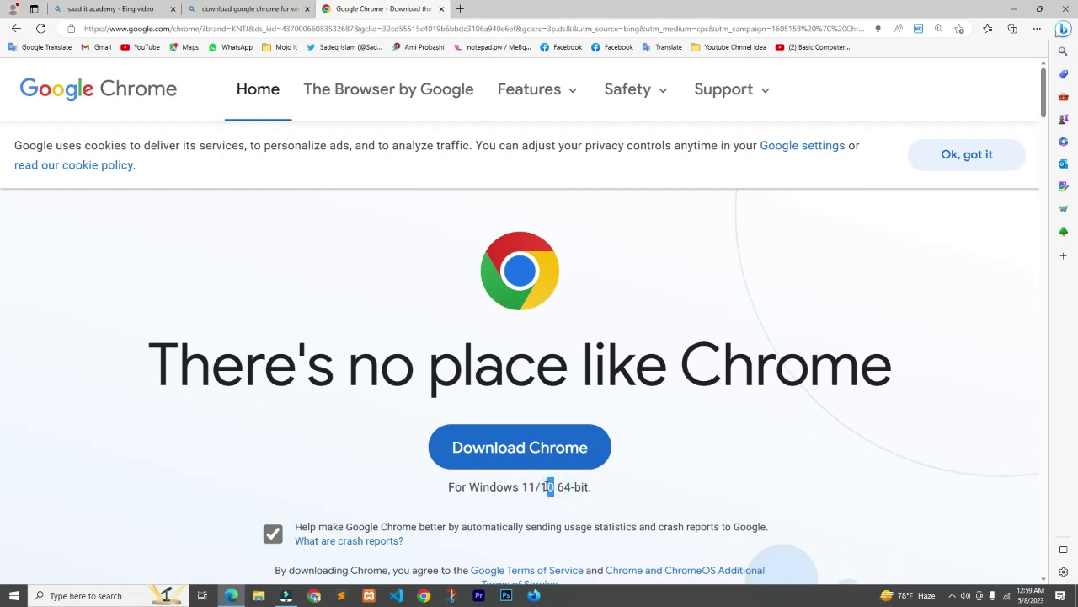
drag(546, 486, 565, 489)
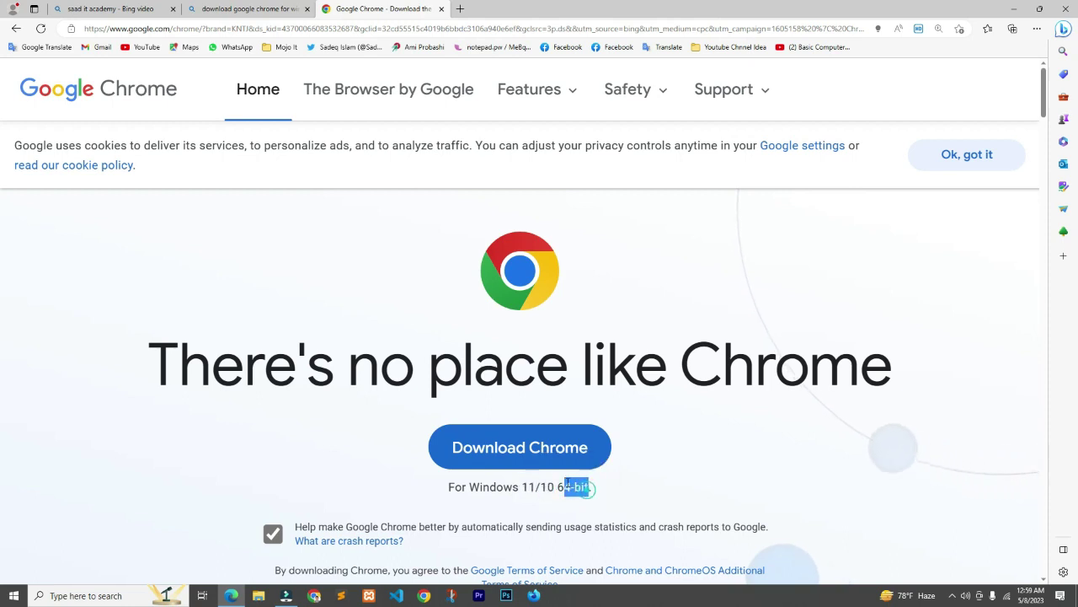
- Download the Chrome installer, run ChromeSetup.exe and decline the installation without administrator privileges
click(508, 454)
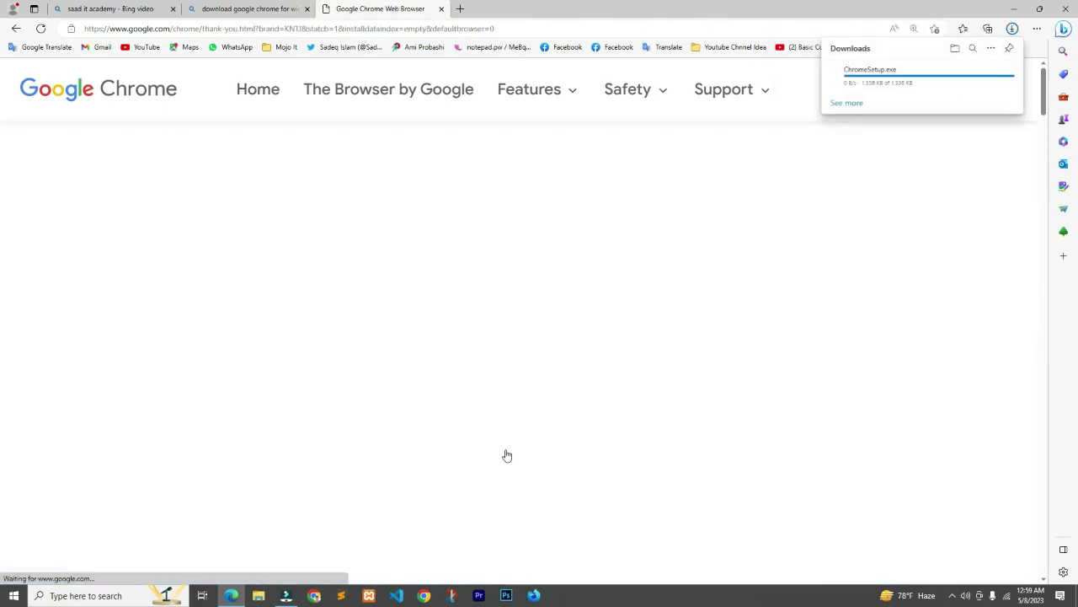
click(853, 79)
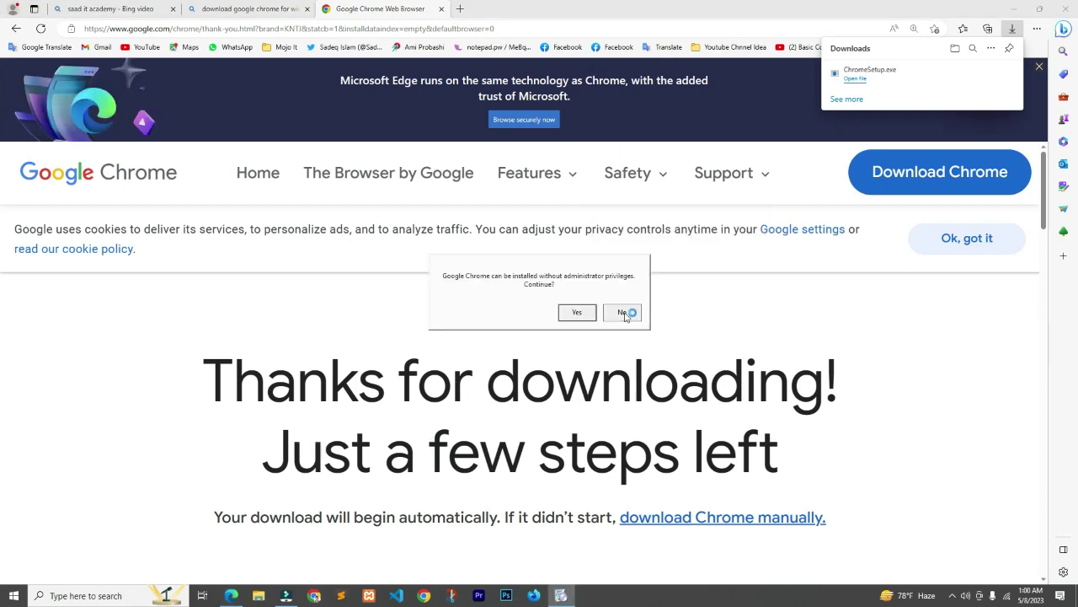
click(623, 311)
- Search for "download firefox for windows 10 64 bit" in a new tab, using the matching suggestion
click(468, 9)
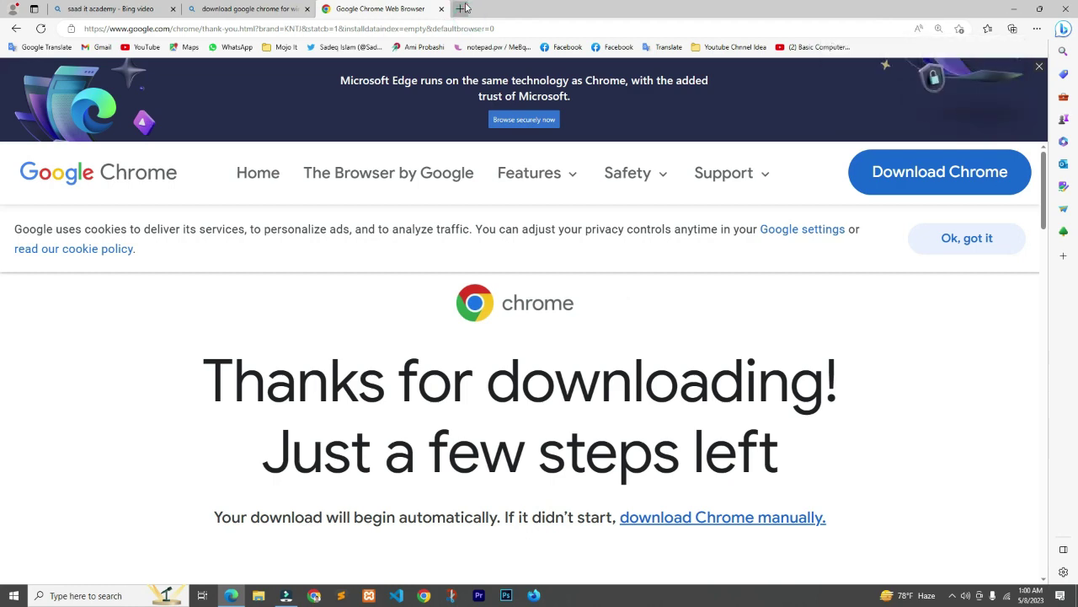
text(Do)
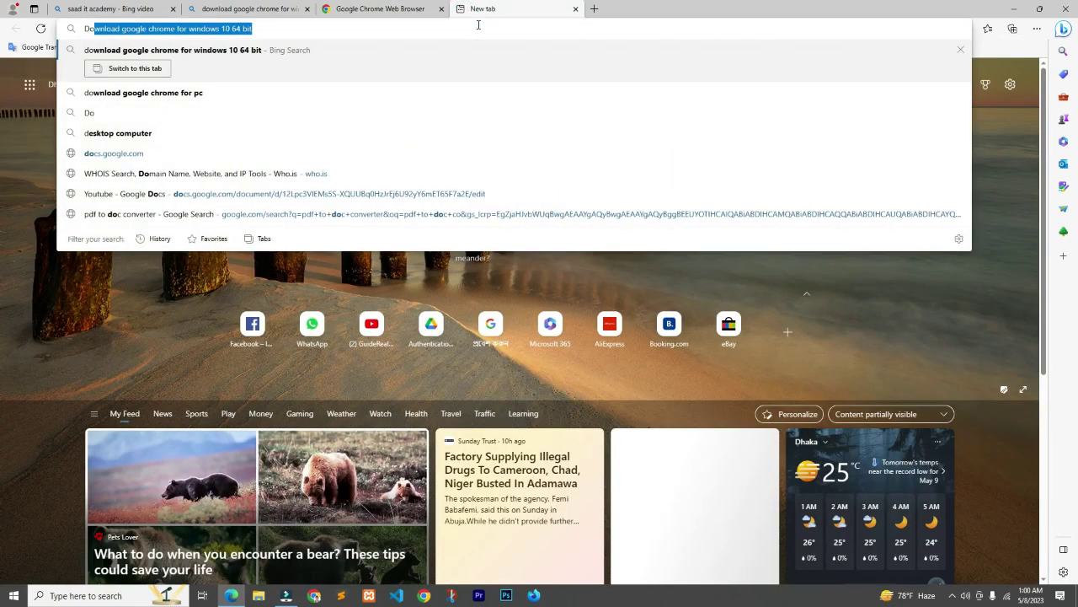
text(wnlaod firefox for windows 10 64 bit)
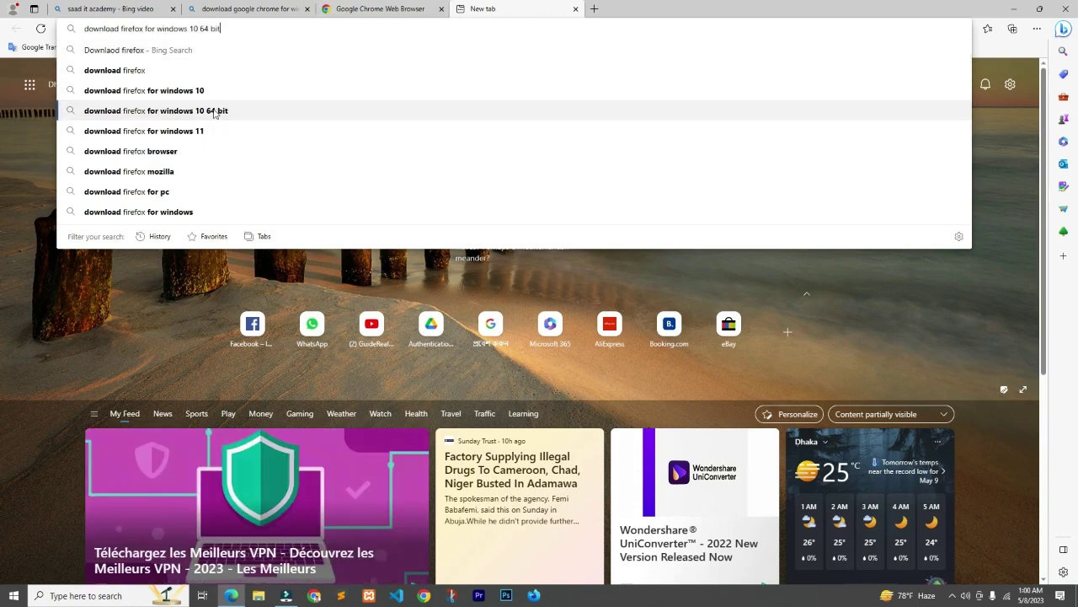
click(213, 111)
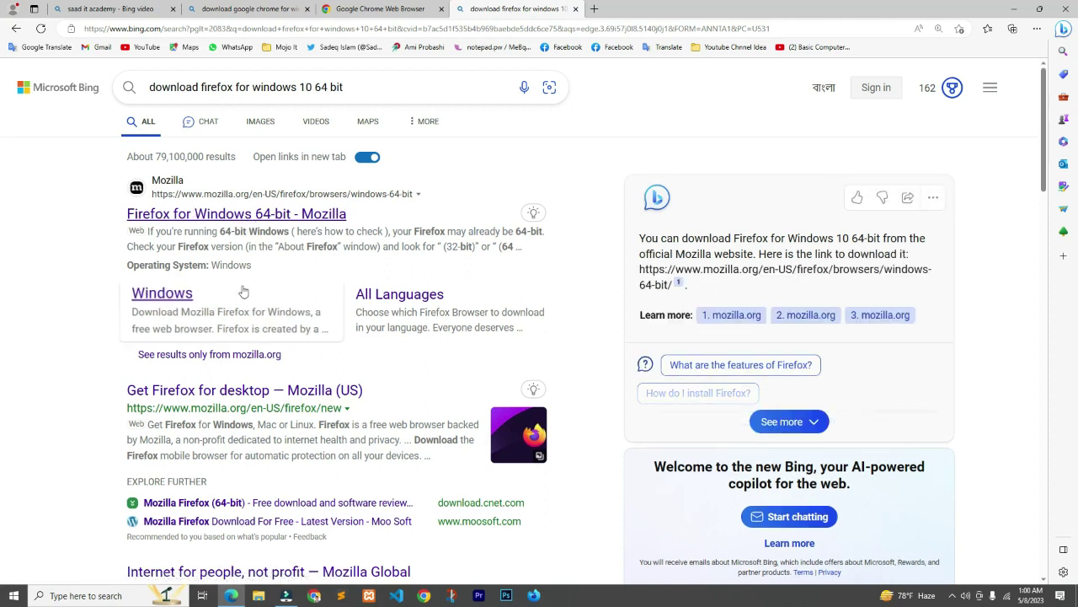
- Open Mozilla's "Firefox for Windows 64-bit" result and look through the download page
click(174, 217)
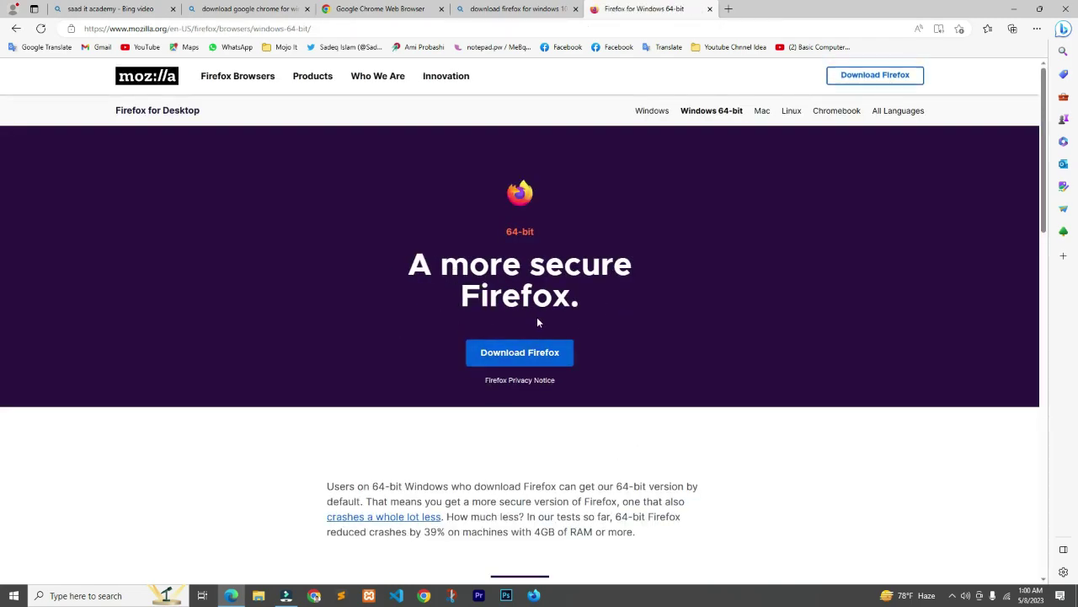
scroll(447, 314, down, 2)
scroll(447, 314, down, 2)
scroll(396, 315, up, 4)
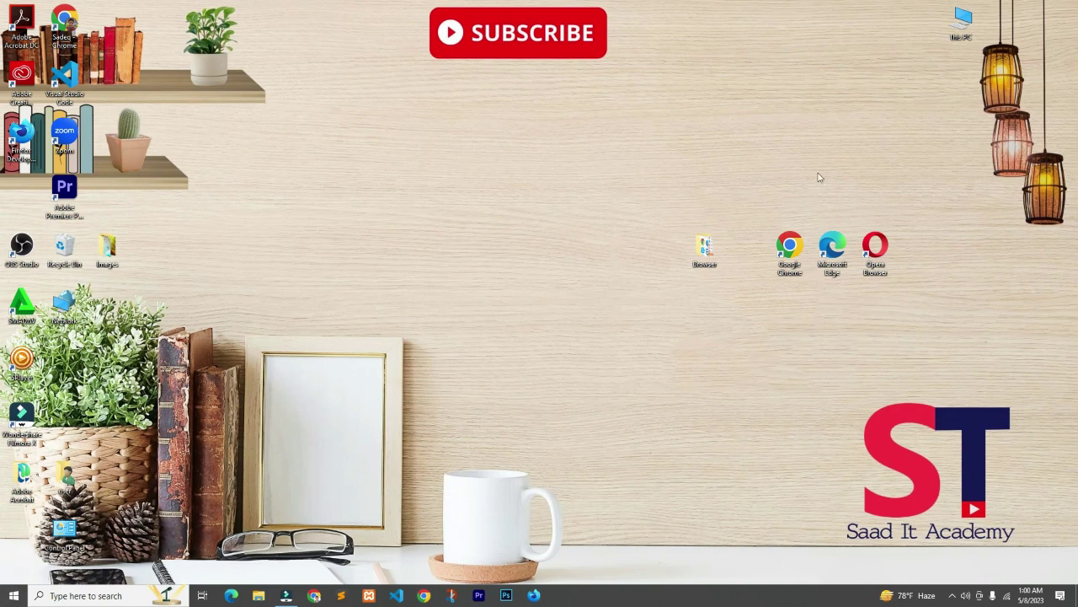
- Move the This PC icon to the upper middle of the desktop and open its properties
drag(960, 28, 539, 147)
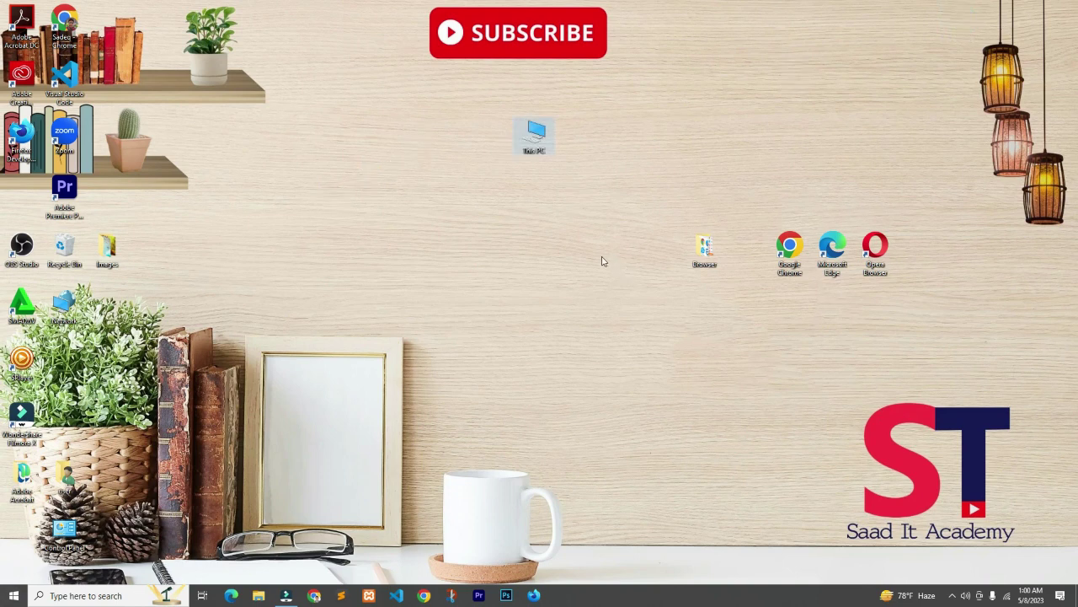
right_click(540, 140)
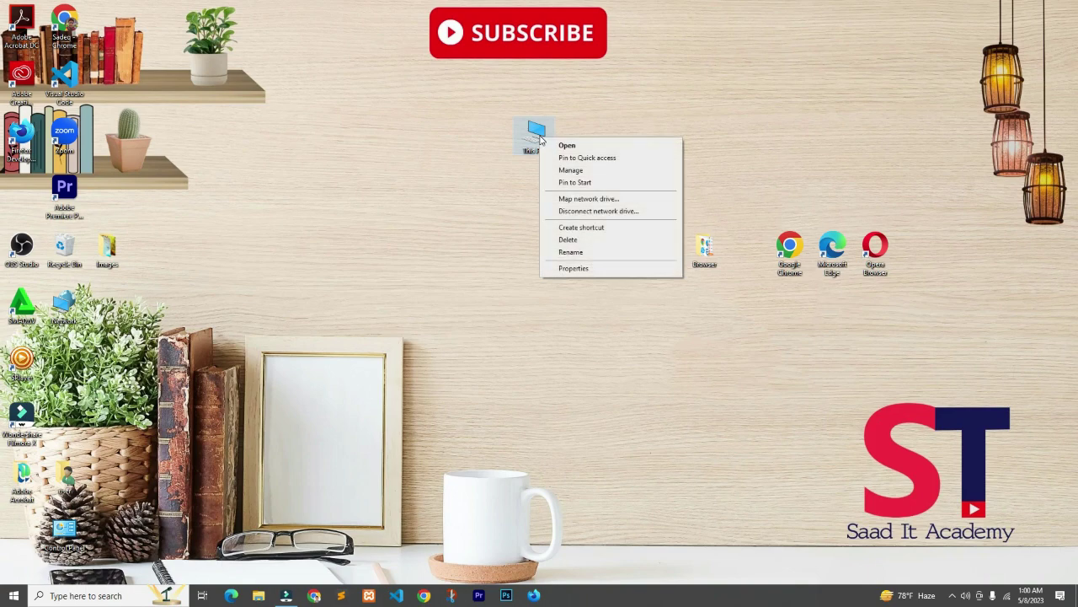
click(574, 268)
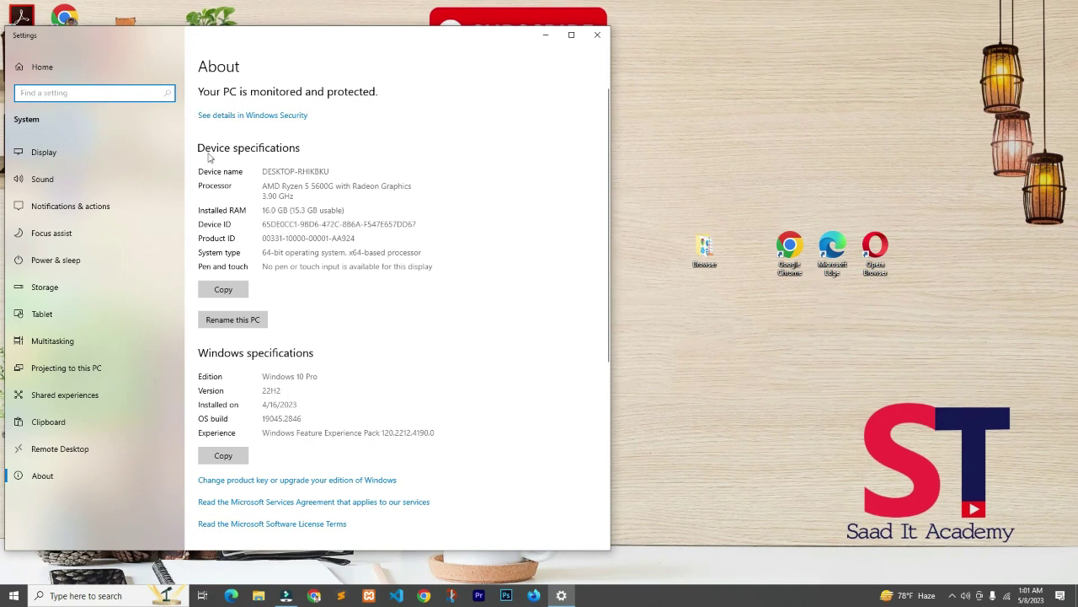
- Examine the device specifications of the PC, including device name, processor, installed RAM and product ID
double_click(266, 171)
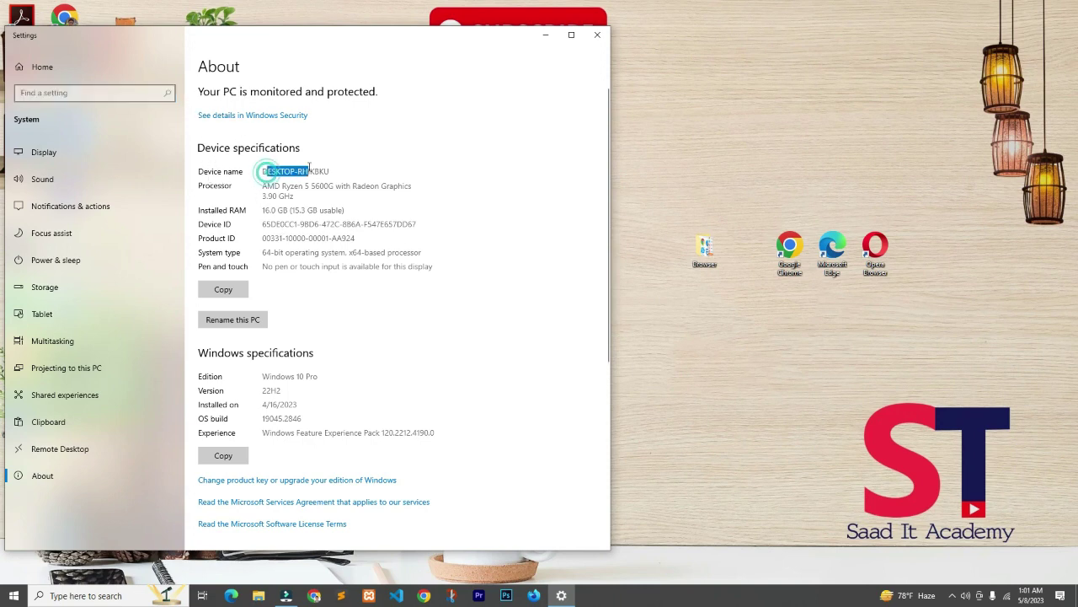
click(258, 185)
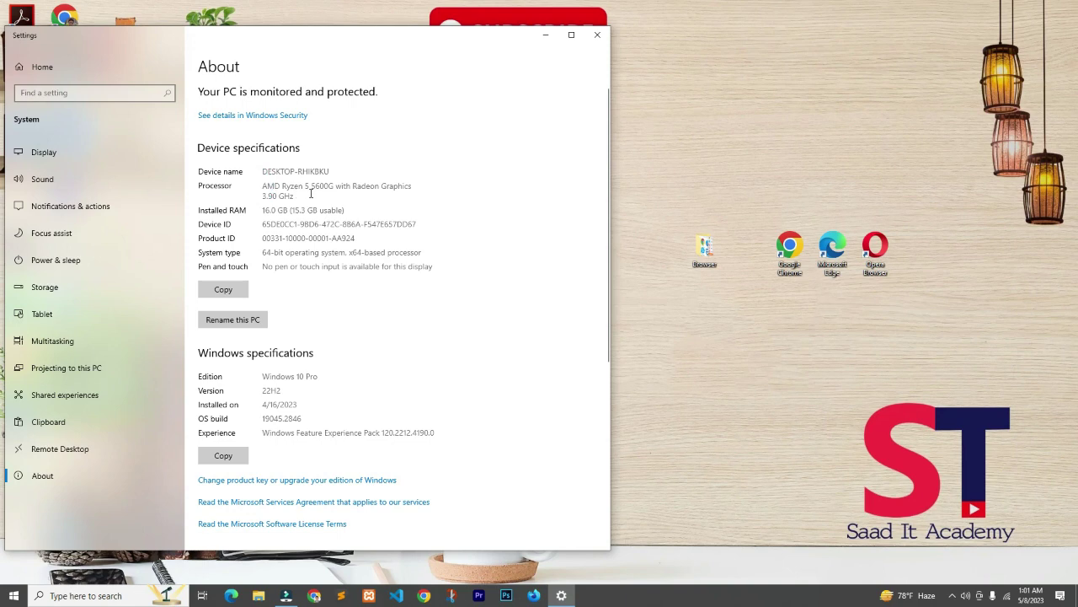
click(257, 212)
drag(304, 242, 284, 244)
click(418, 287)
- Examine the Windows specifications, from edition and version to installation date, OS build and experience, and close the Settings window
scroll(259, 298, down, 3)
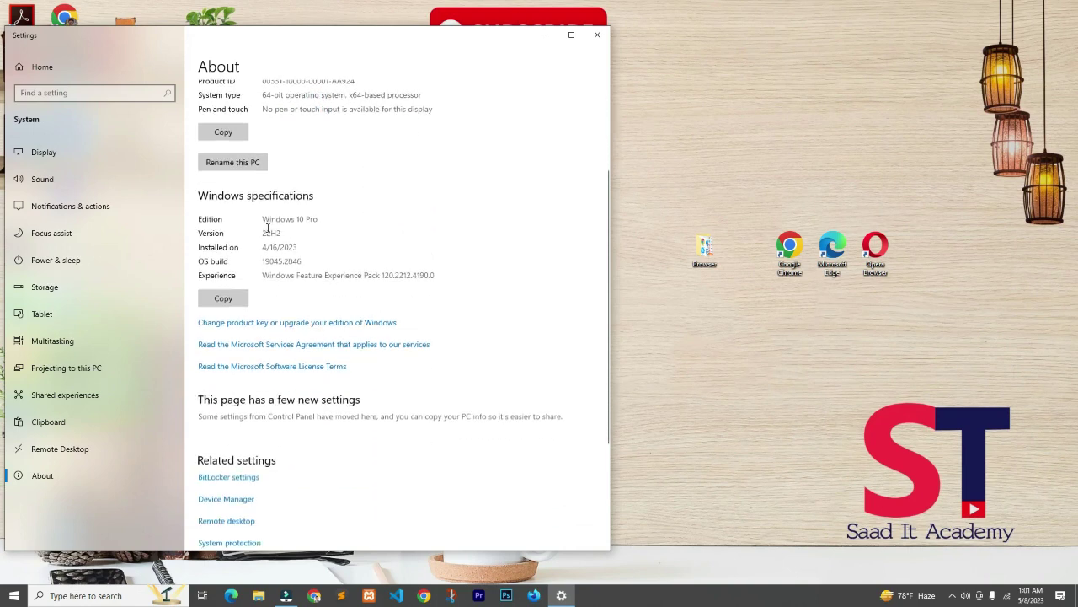
drag(329, 223, 278, 216)
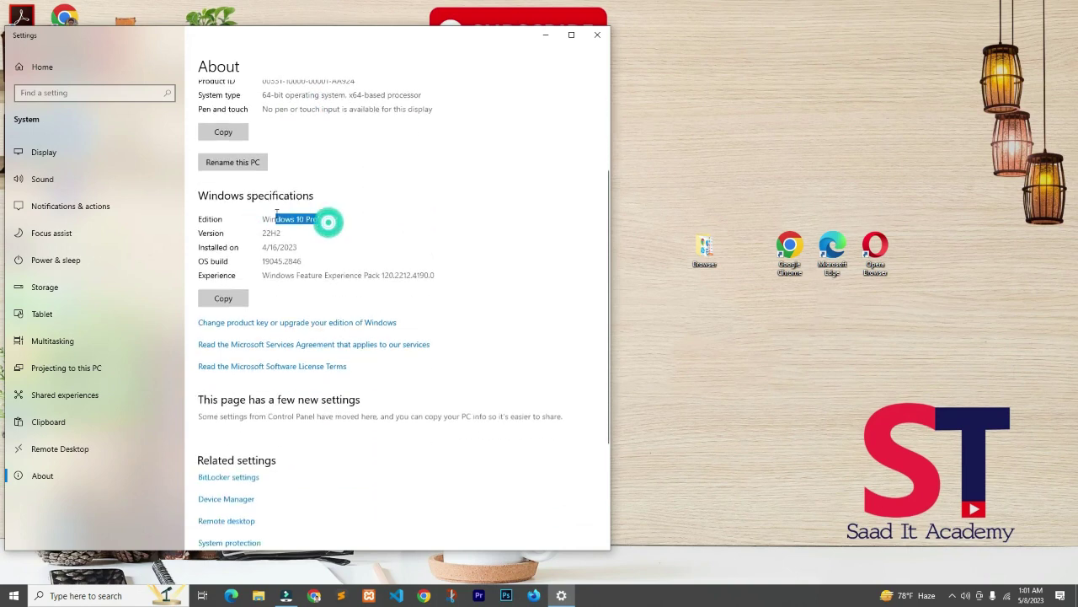
click(340, 227)
click(278, 233)
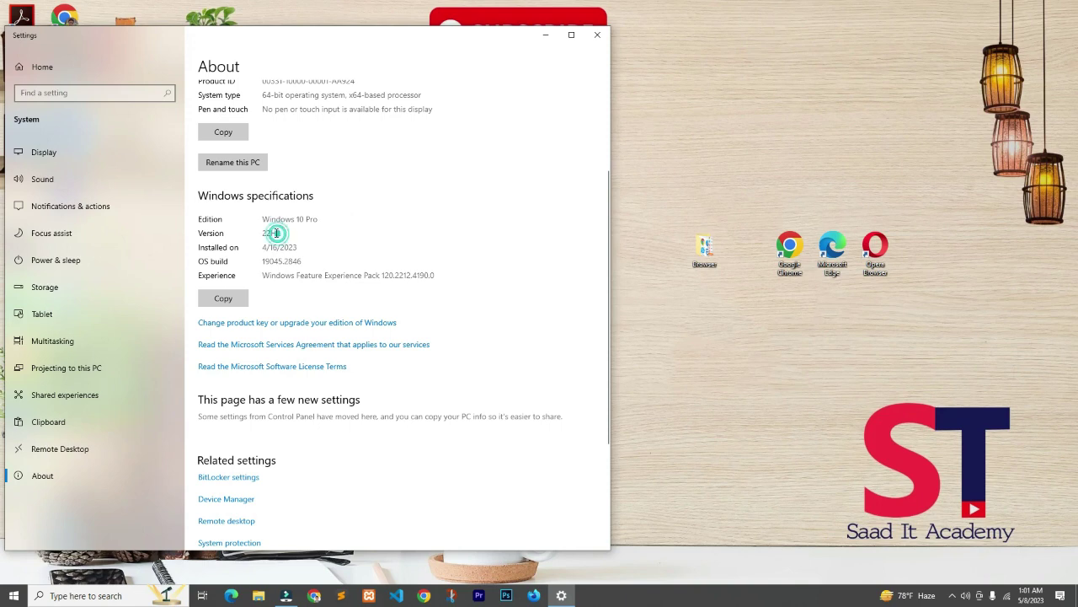
click(260, 247)
drag(302, 247, 278, 250)
click(283, 257)
click(431, 275)
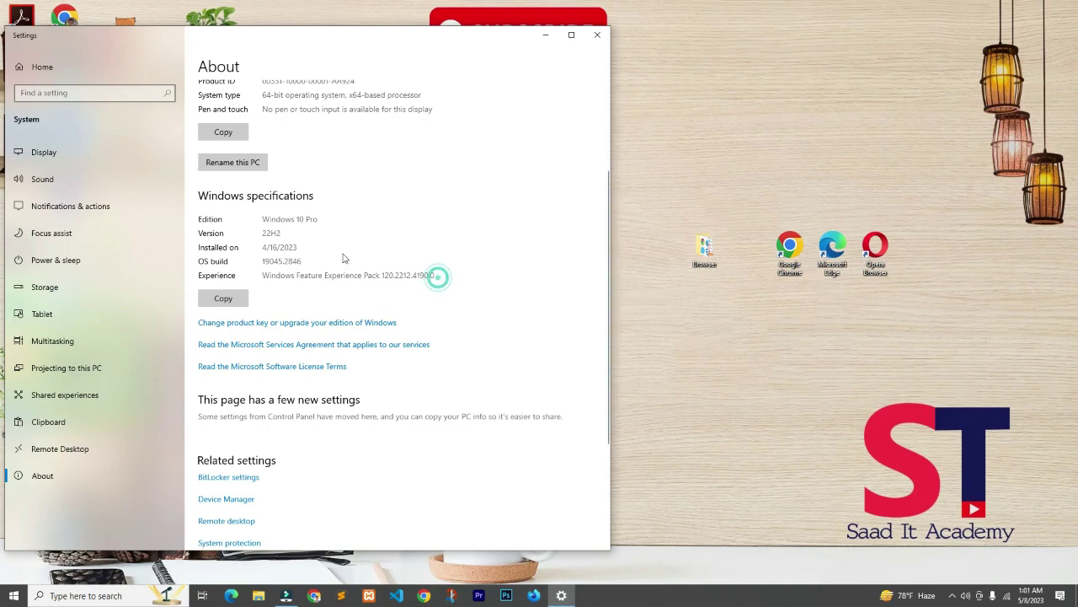
scroll(330, 269, down, 3)
scroll(427, 432, up, 5)
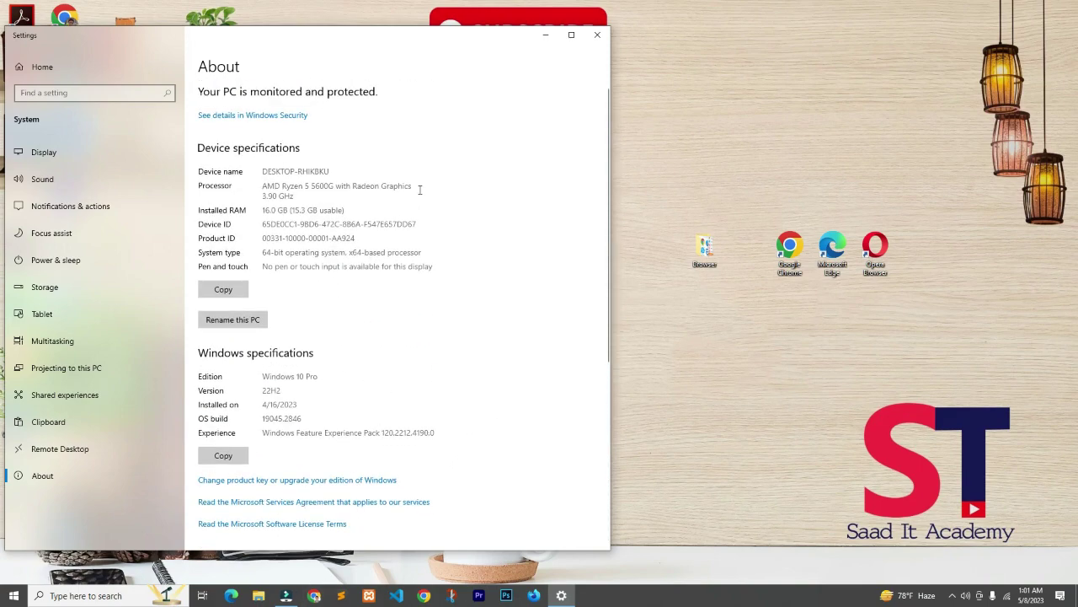
click(597, 35)
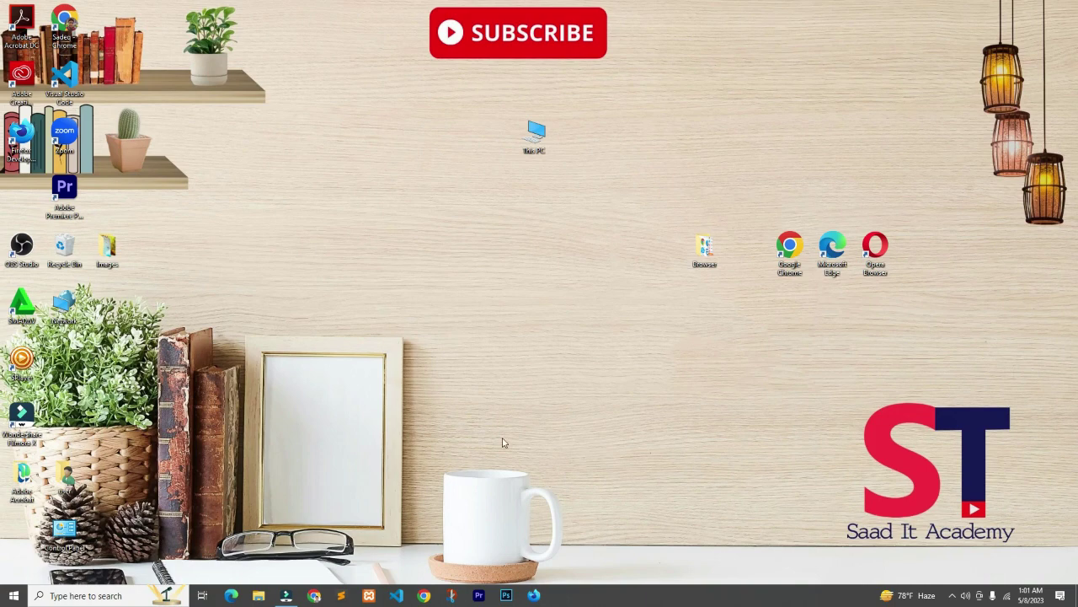
click(100, 595)
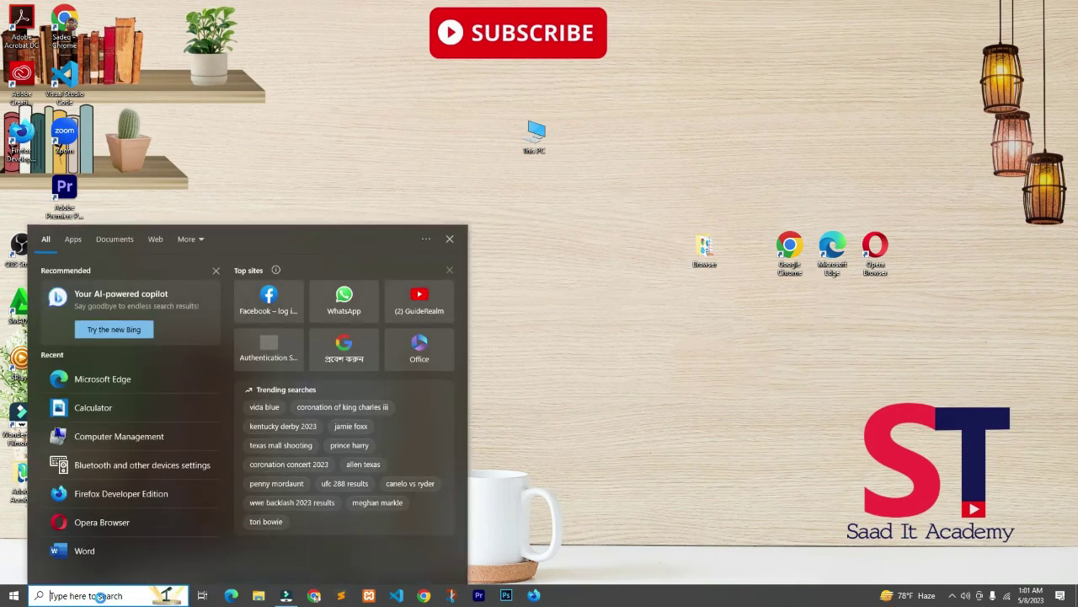
text(cal)
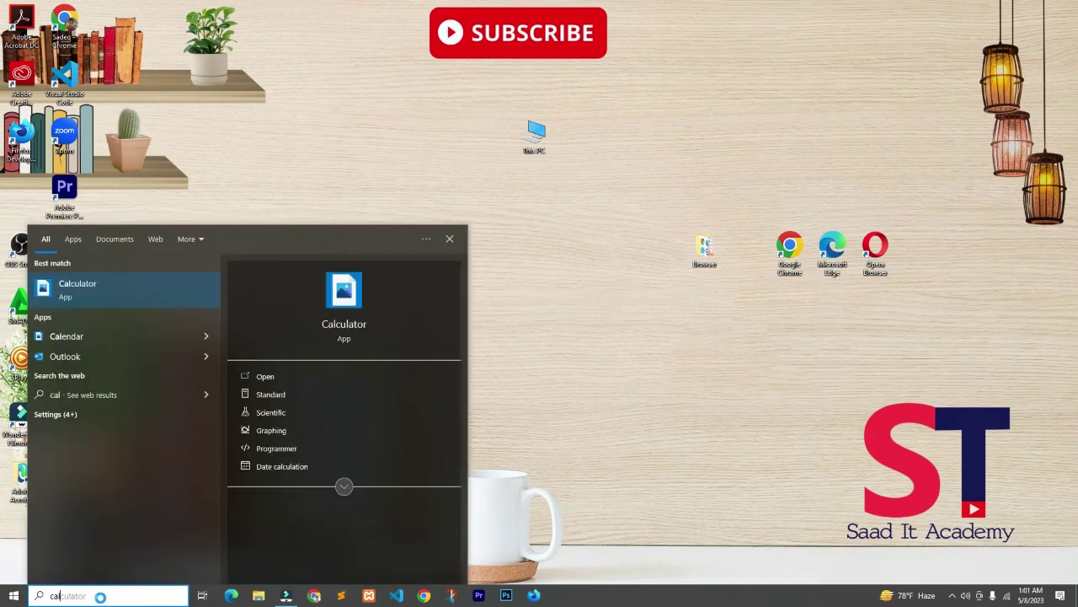
key(Return)
click(1065, 8)
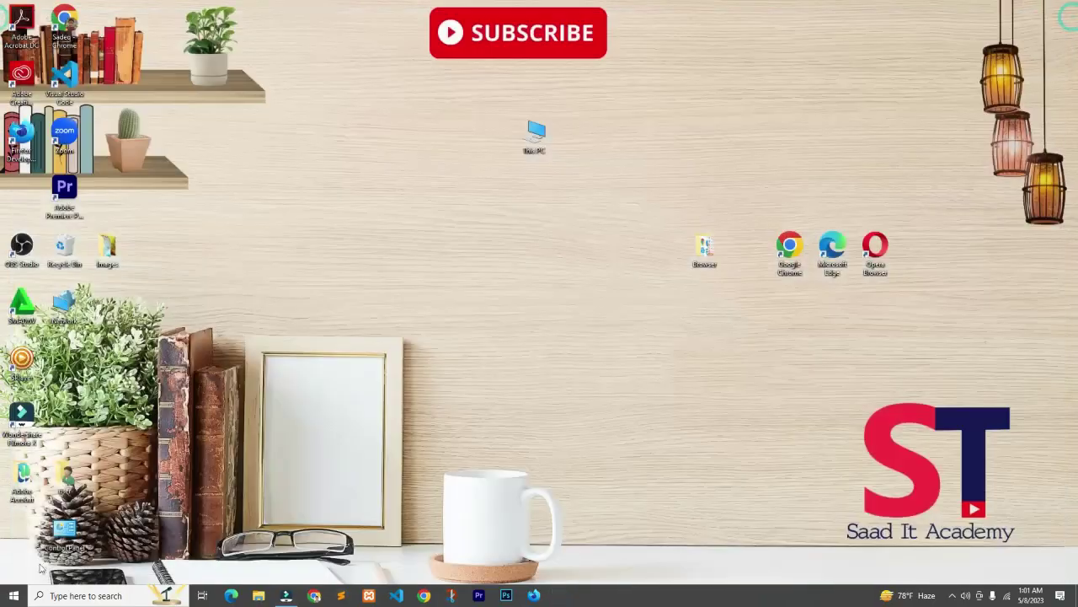
- Search Windows for "calc", open Calculator, shrink its window to normal size and maximize it again
click(84, 595)
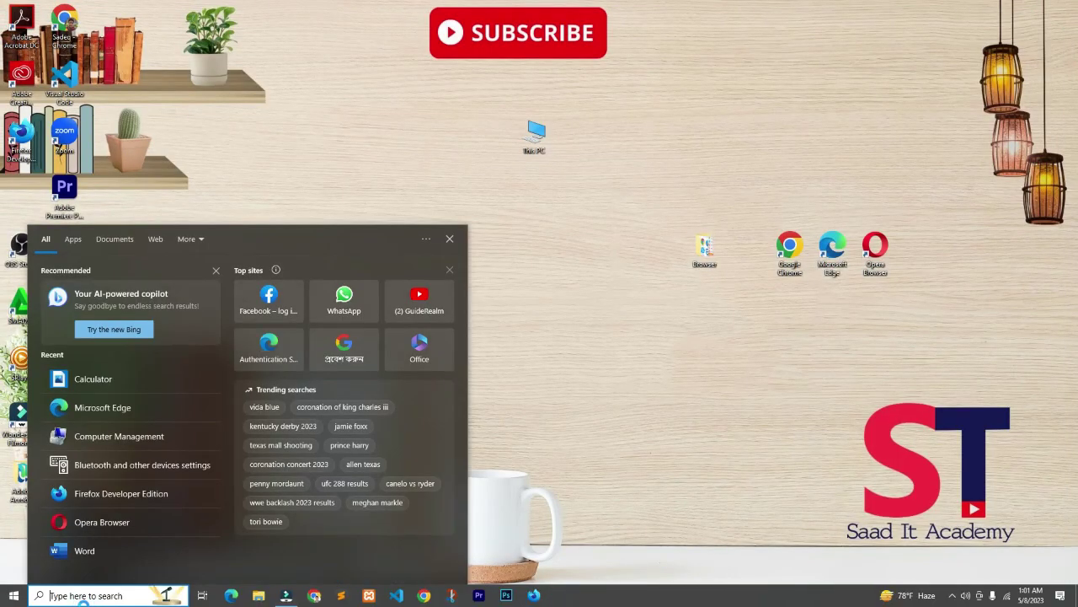
text(calc)
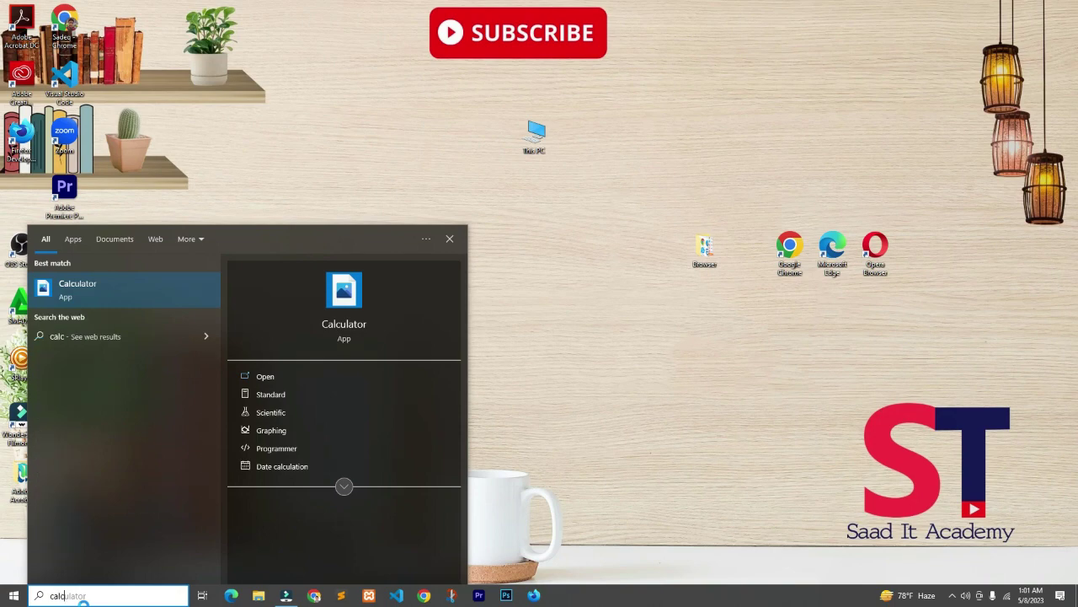
key(Return)
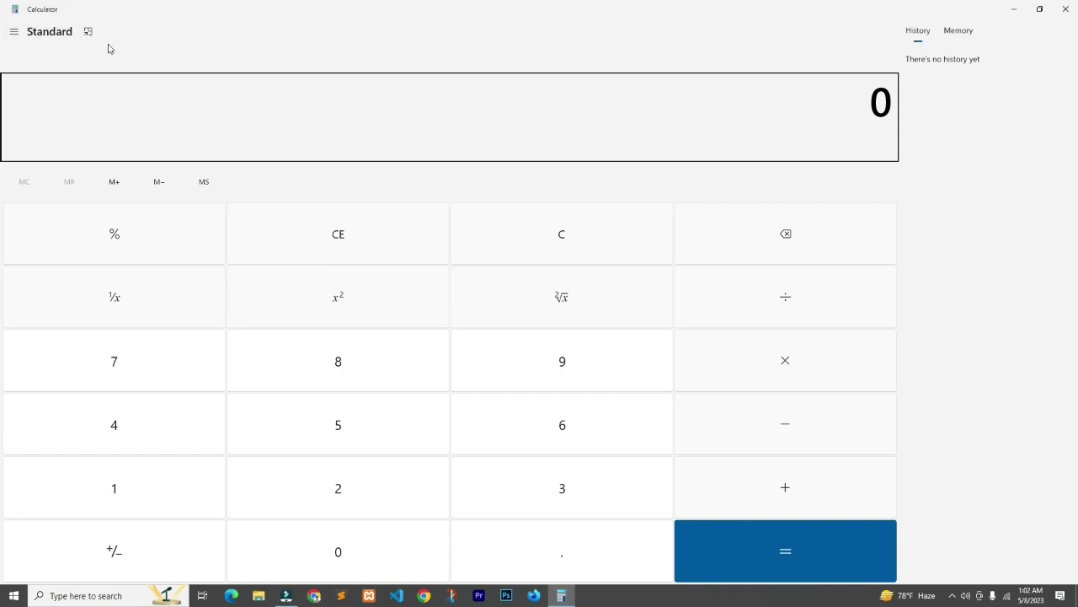
click(1041, 12)
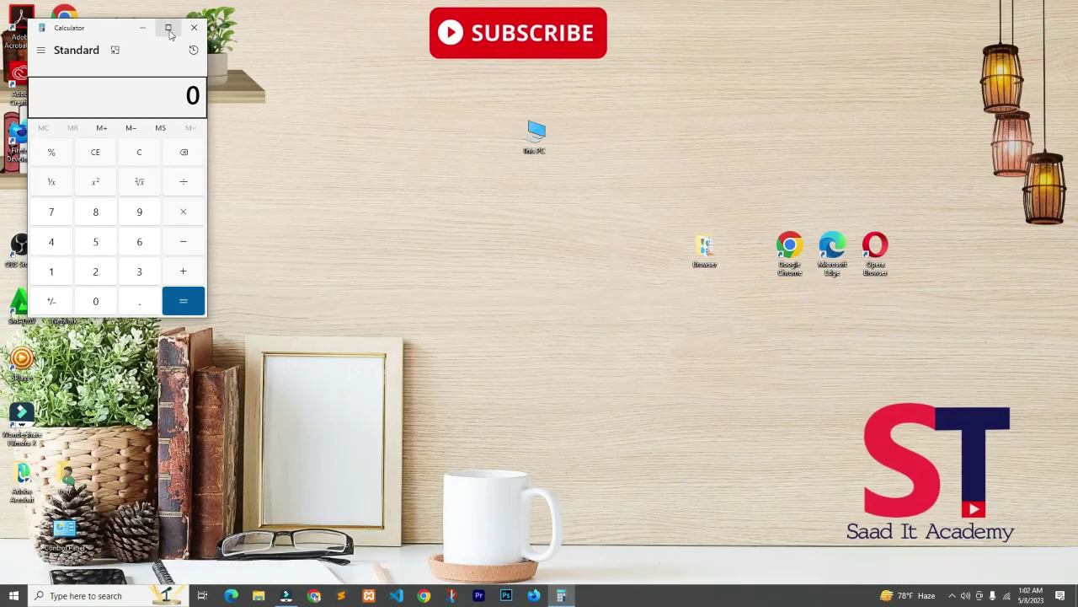
click(167, 28)
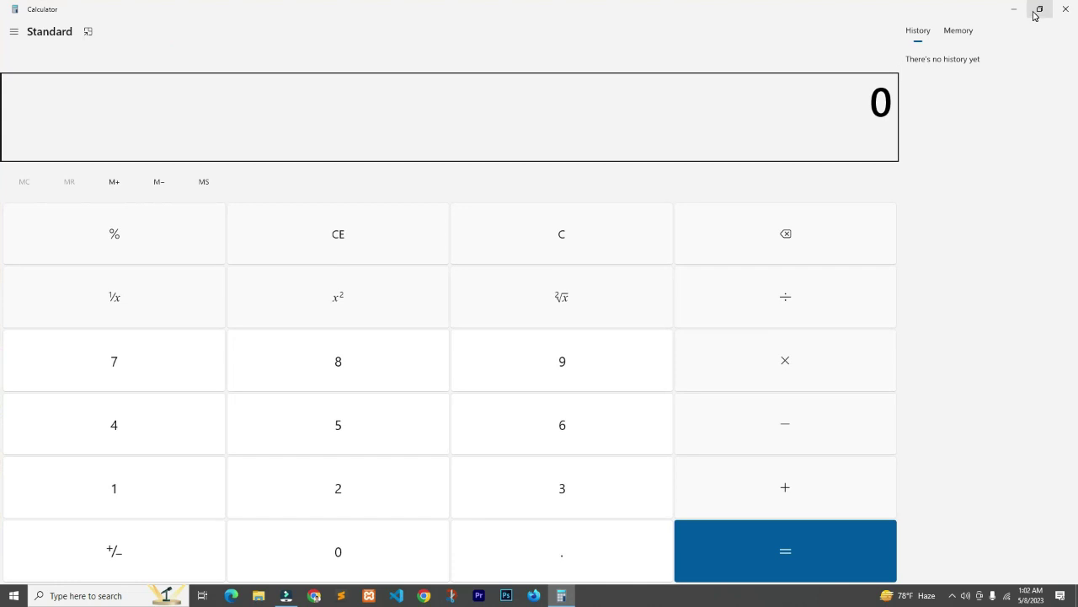
- View Calculator's Scientific, Graphing, Programmer and Date calculation modes one after another
click(14, 34)
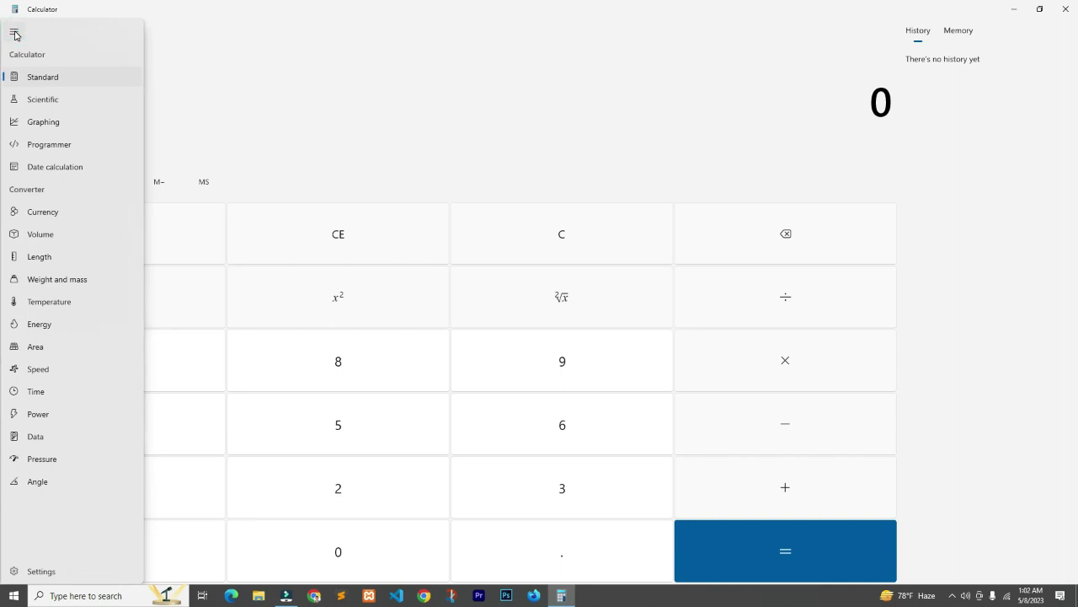
click(42, 100)
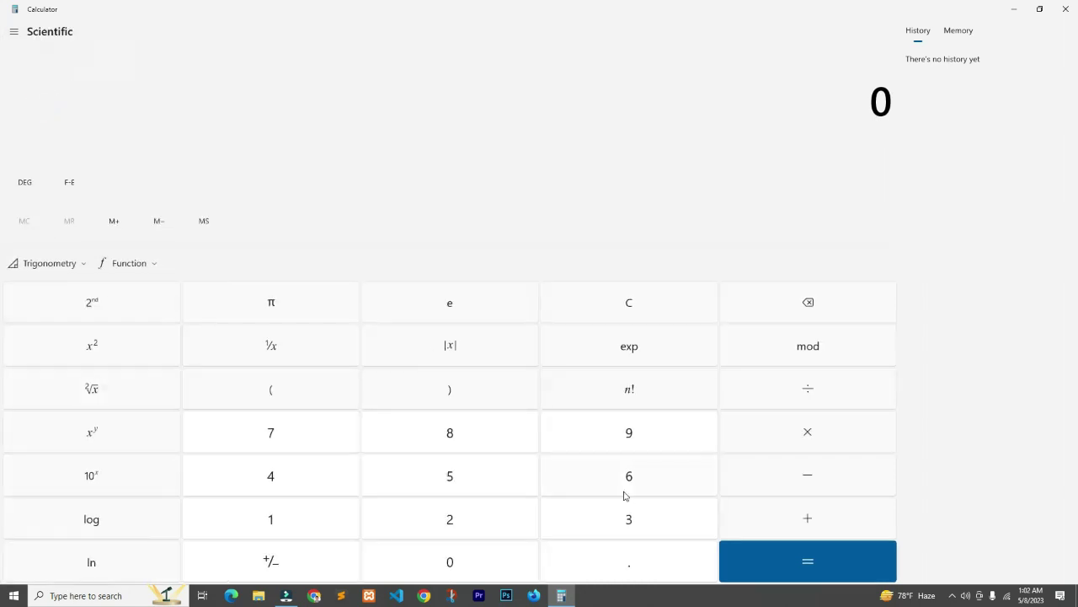
click(13, 31)
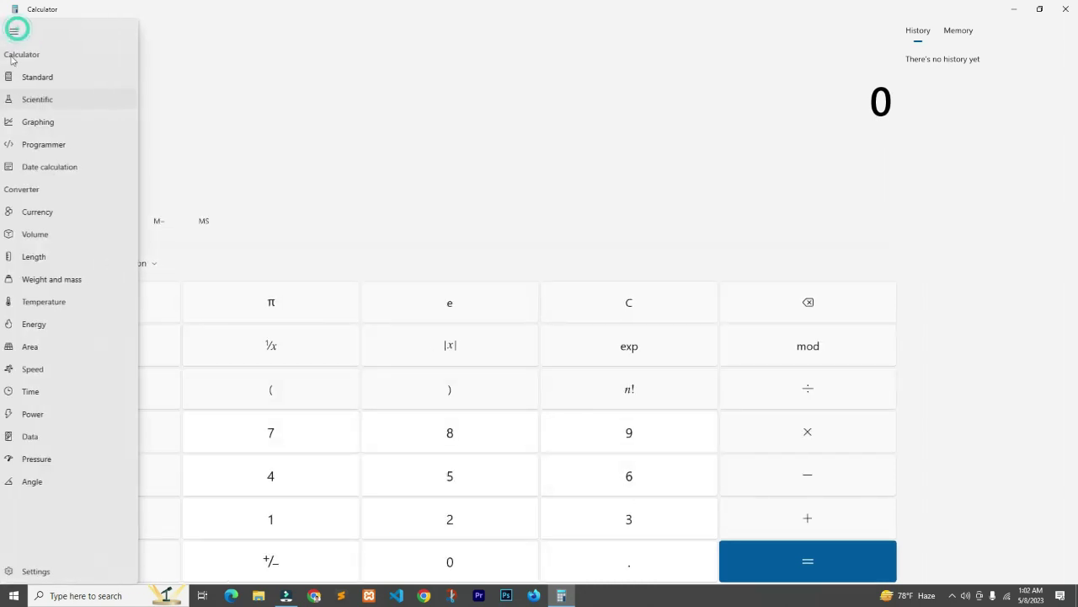
click(45, 124)
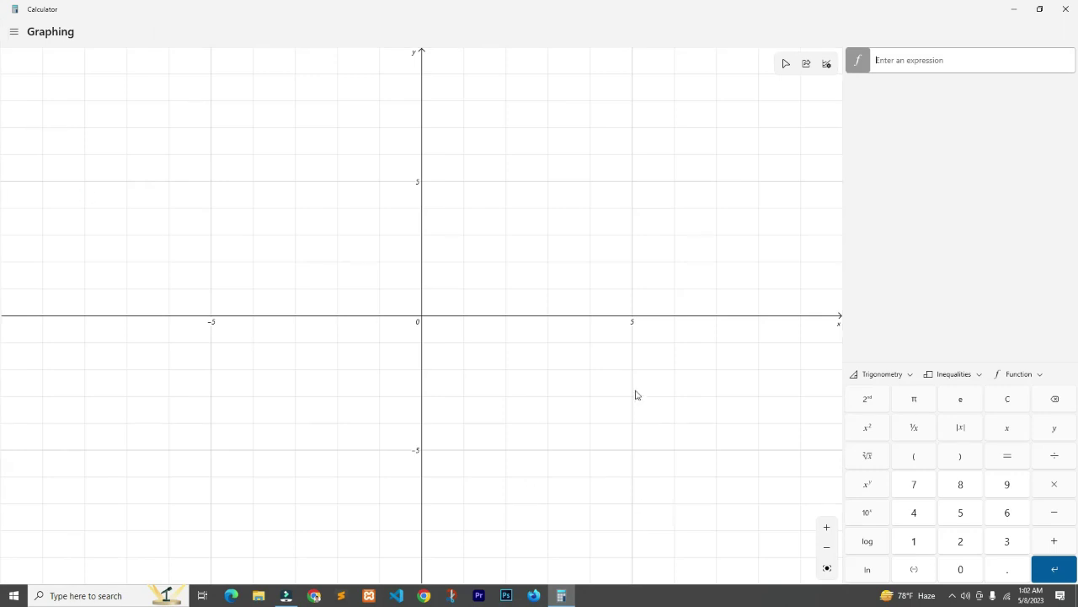
click(15, 34)
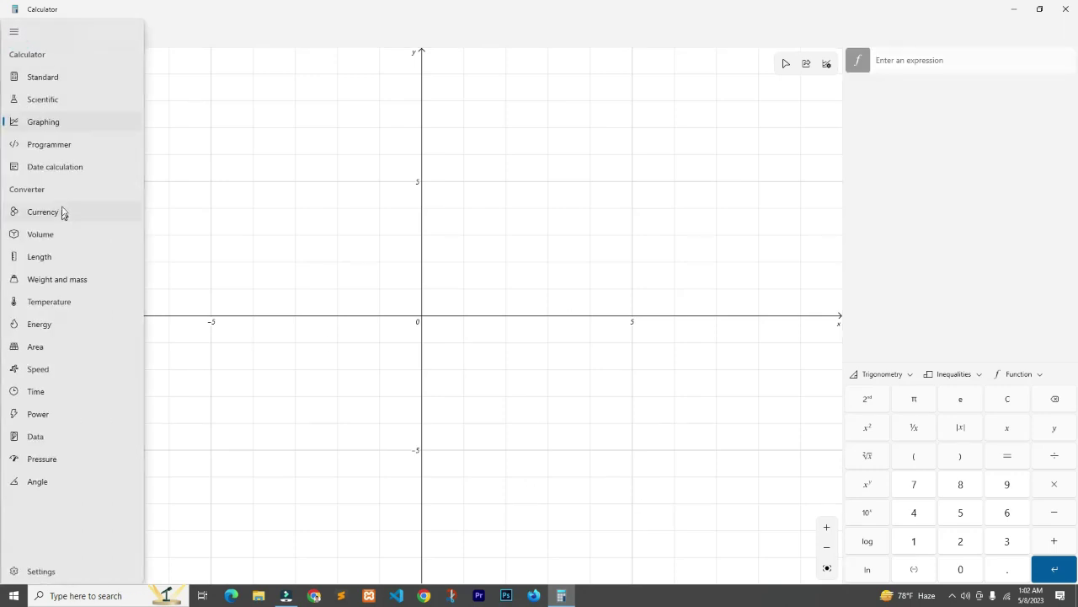
click(32, 145)
click(14, 31)
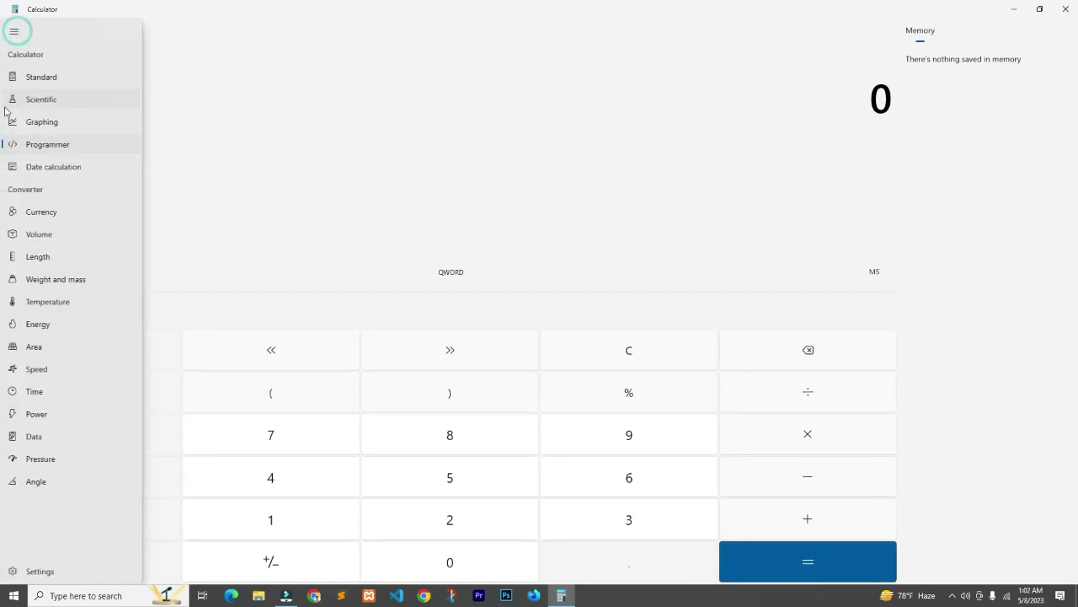
click(37, 167)
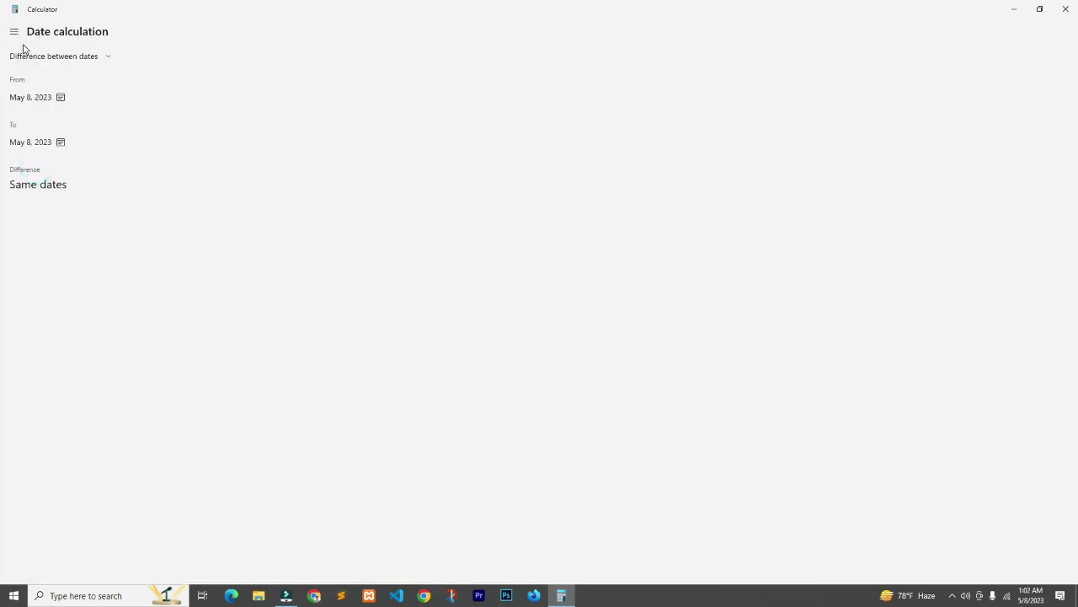
- Return Calculator to Standard mode, view Scientific mode once more and close the app
click(14, 32)
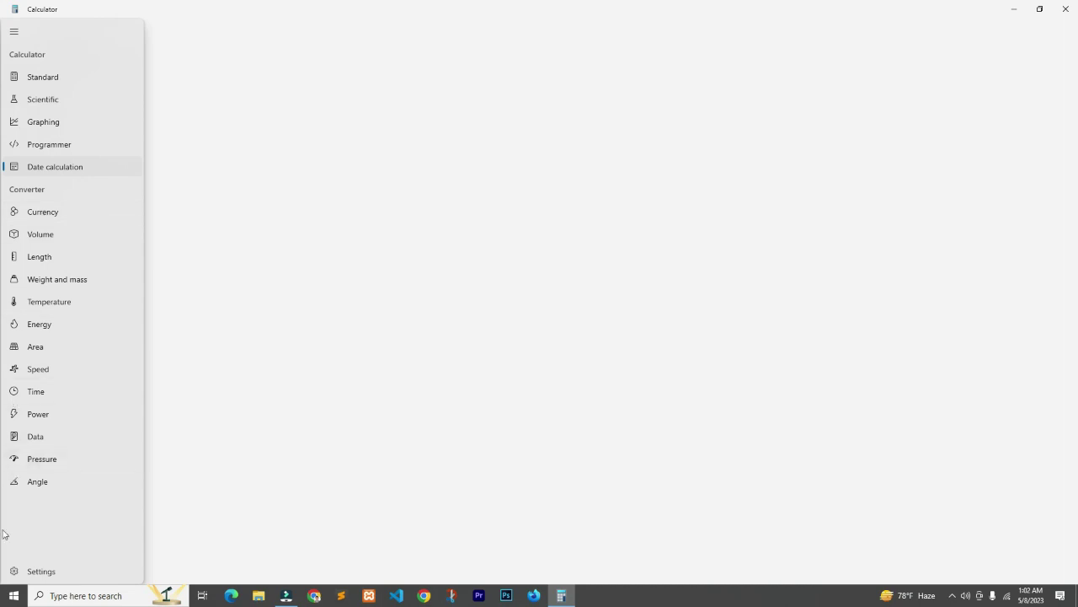
click(34, 78)
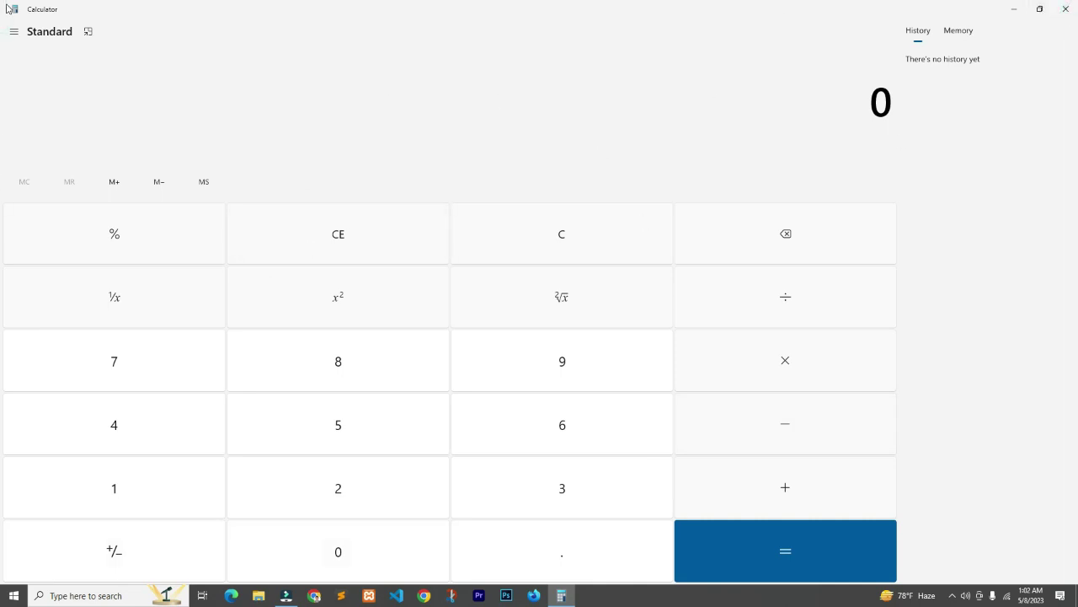
click(12, 32)
click(32, 101)
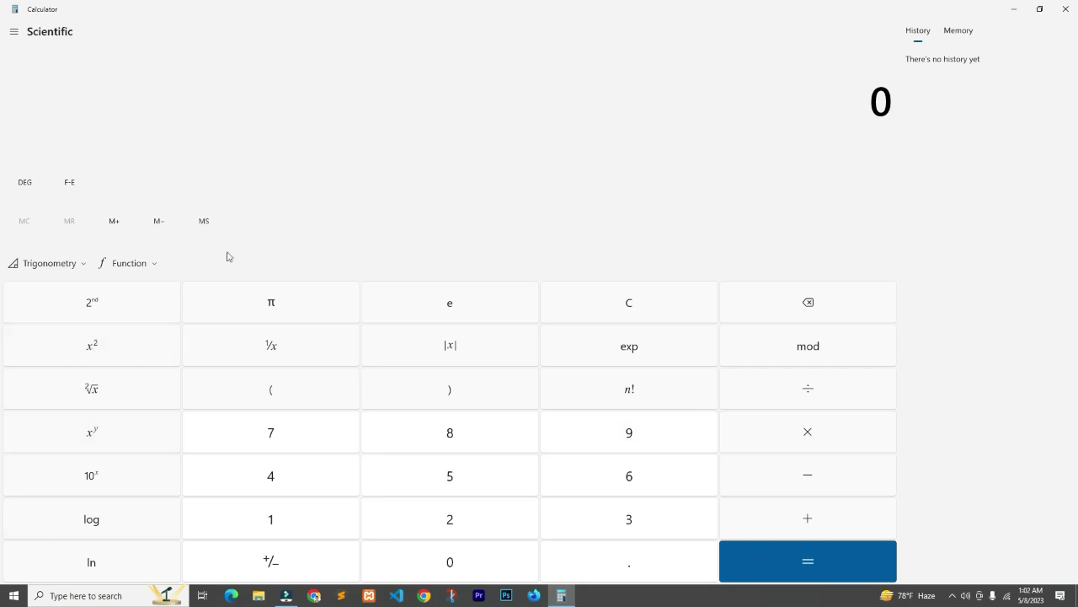
click(1066, 8)
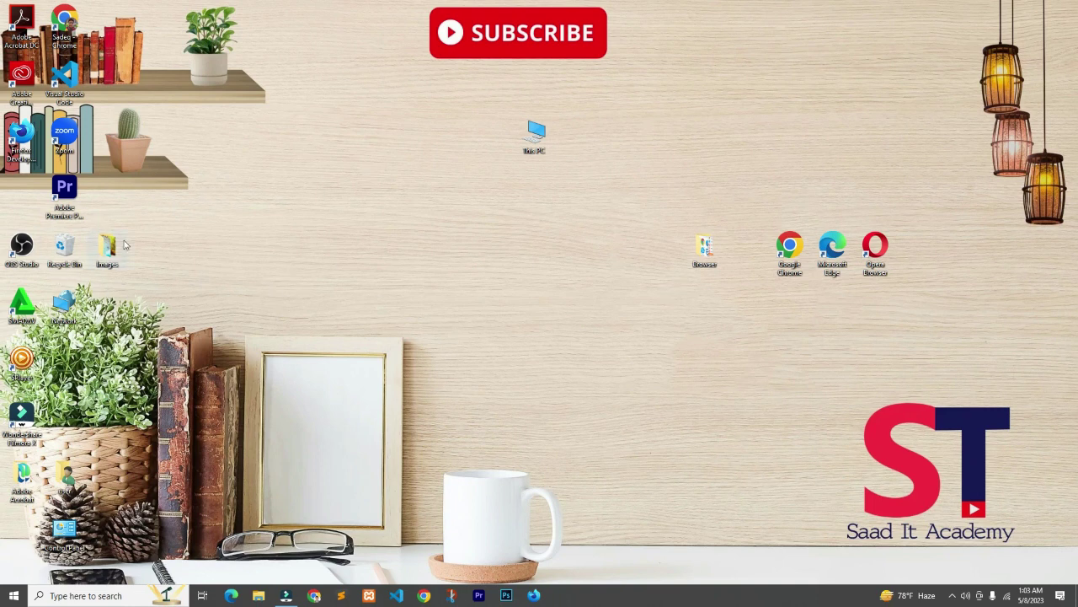
- Move the Images folder to the middle of the desktop, open it and maximize its window
drag(92, 250, 480, 198)
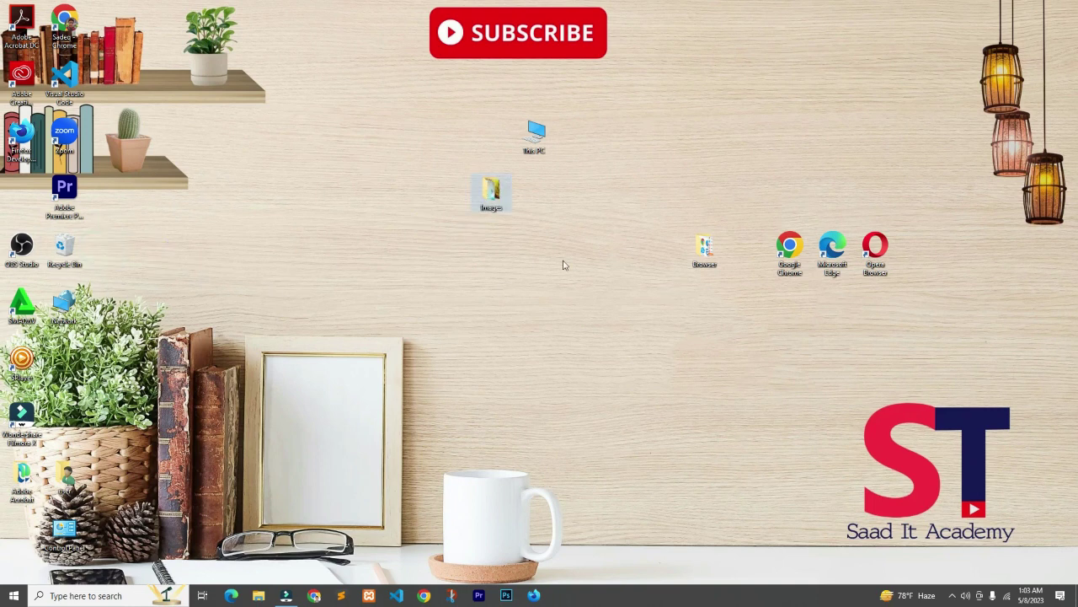
double_click(493, 195)
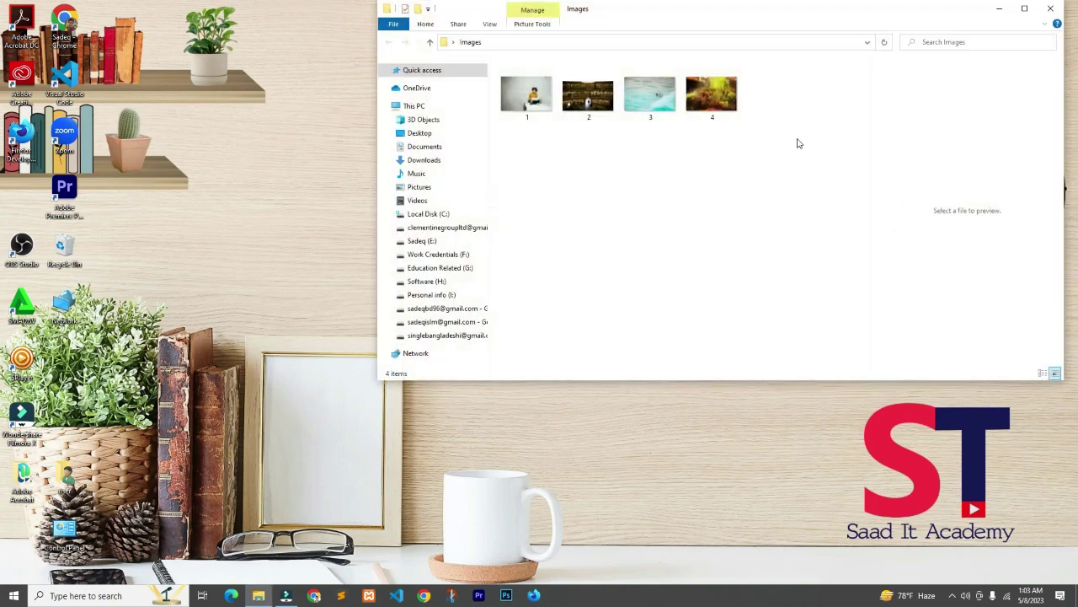
click(1025, 8)
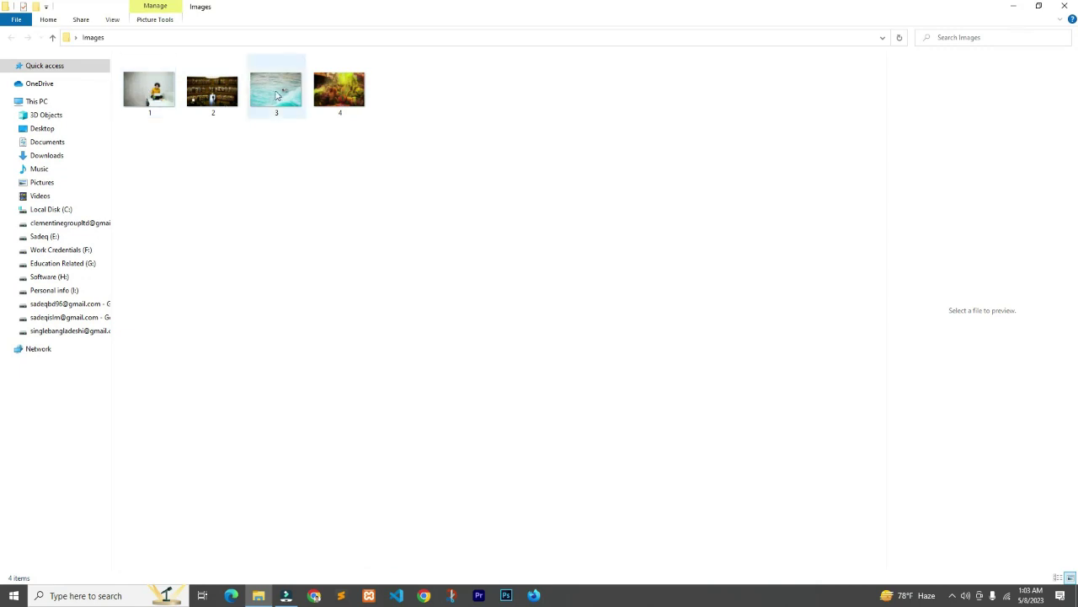
- Select image 3 in the Images folder, view its available Send to destinations and dismiss them
click(262, 86)
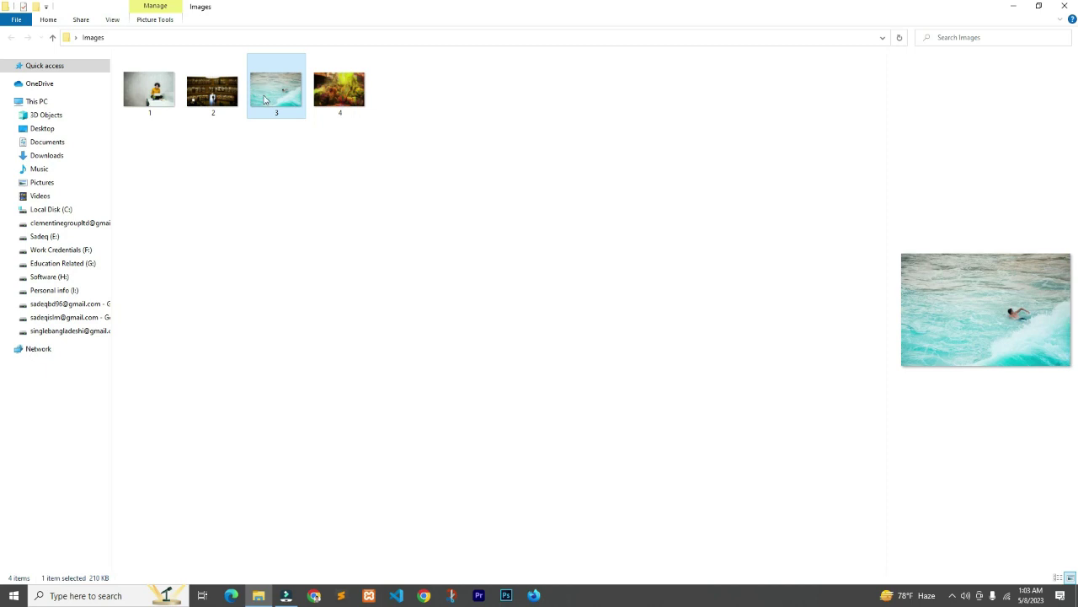
right_click(261, 91)
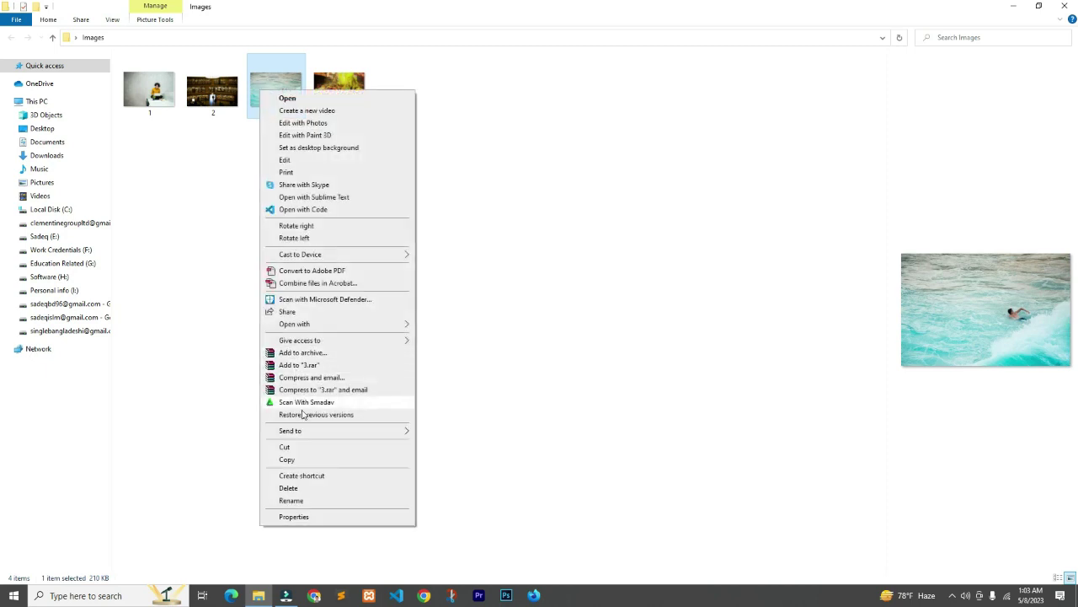
mouse_move(299, 432)
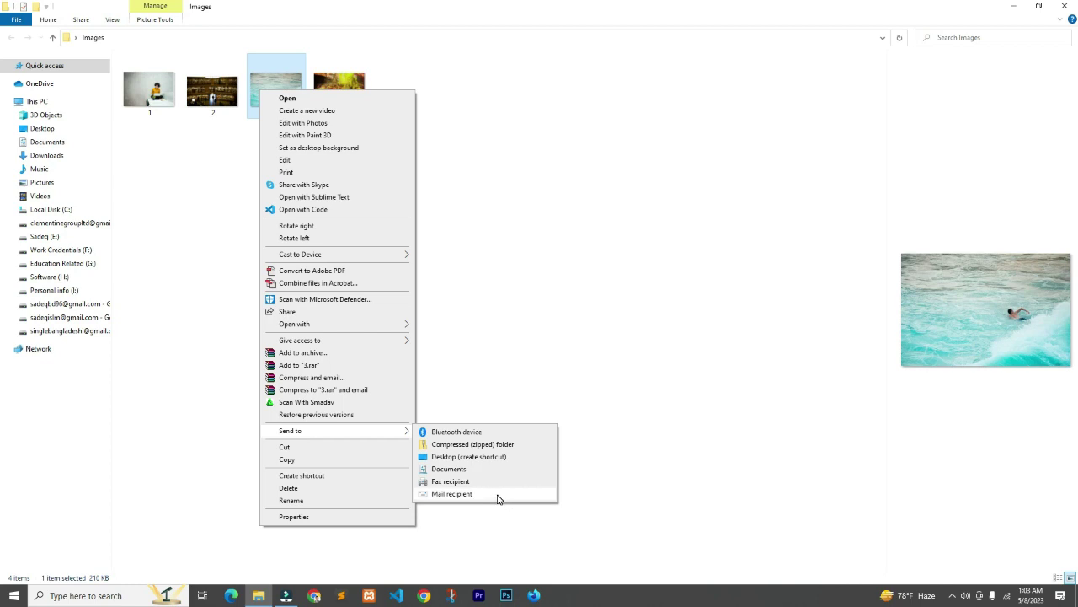
click(325, 433)
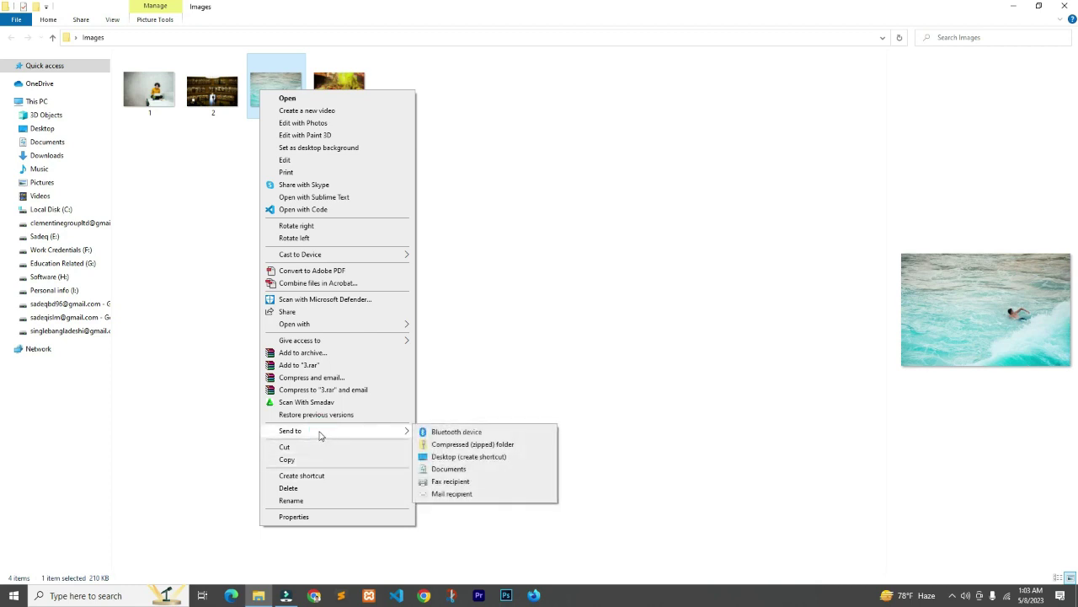
click(539, 308)
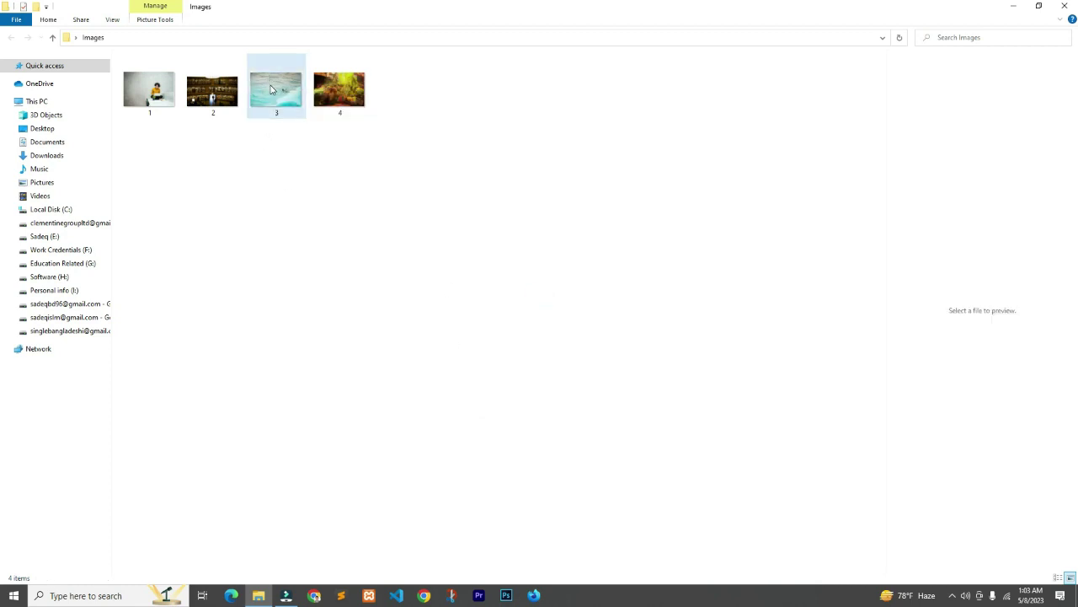
- Open the Bluetooth File Transfer wizard for sending image 3 to a Bluetooth device, then close it without sending
right_click(271, 88)
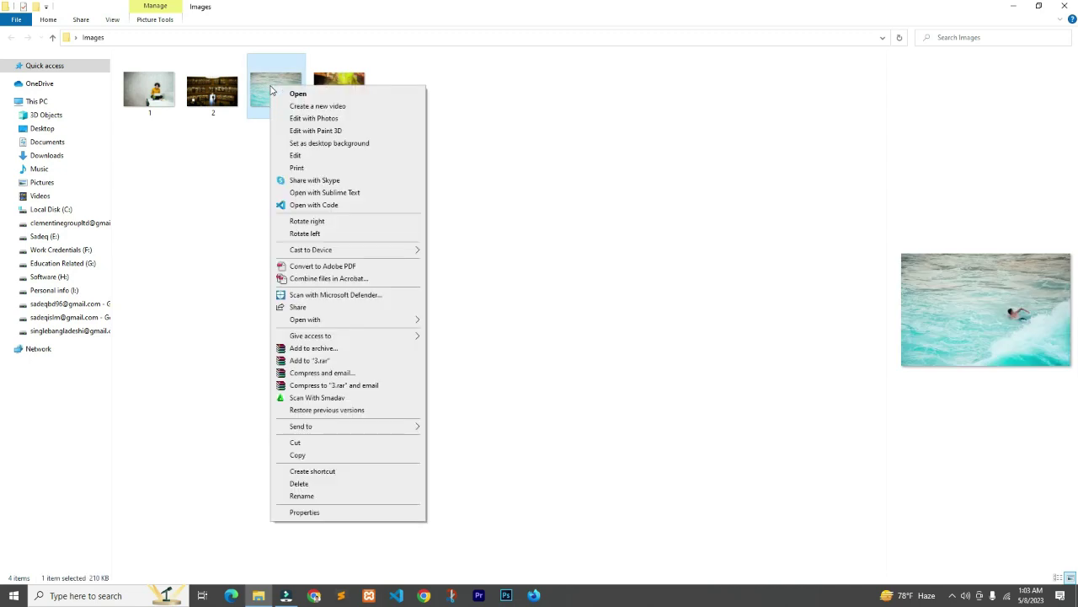
click(325, 428)
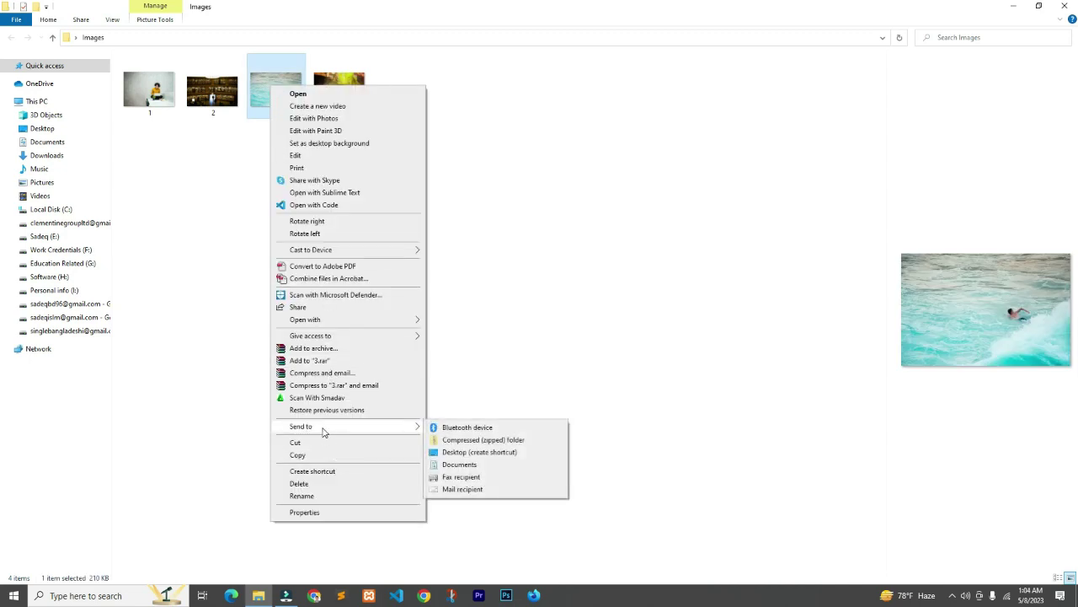
click(478, 430)
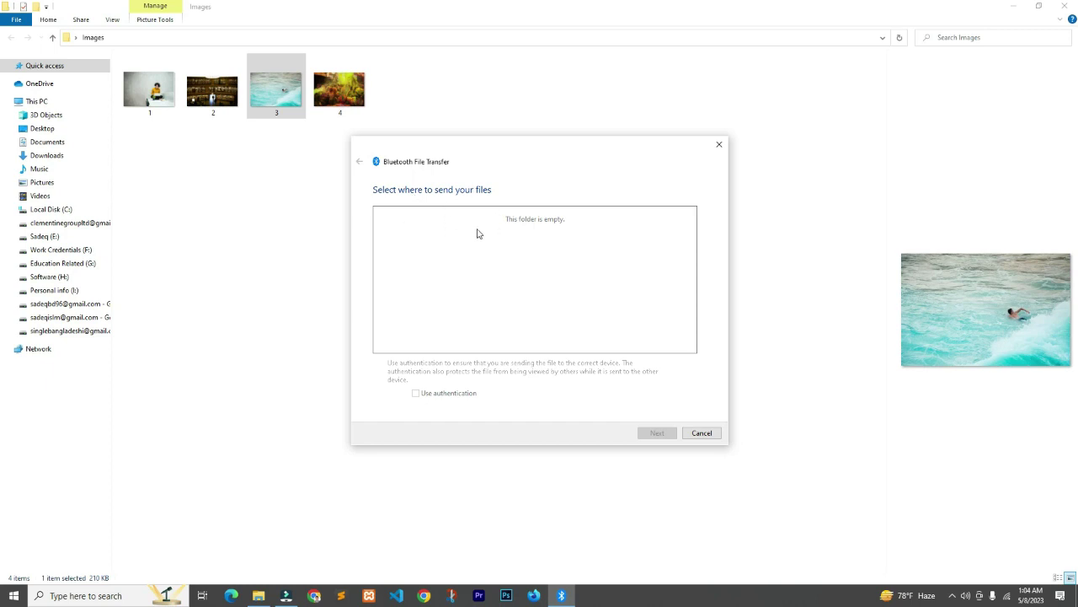
click(720, 145)
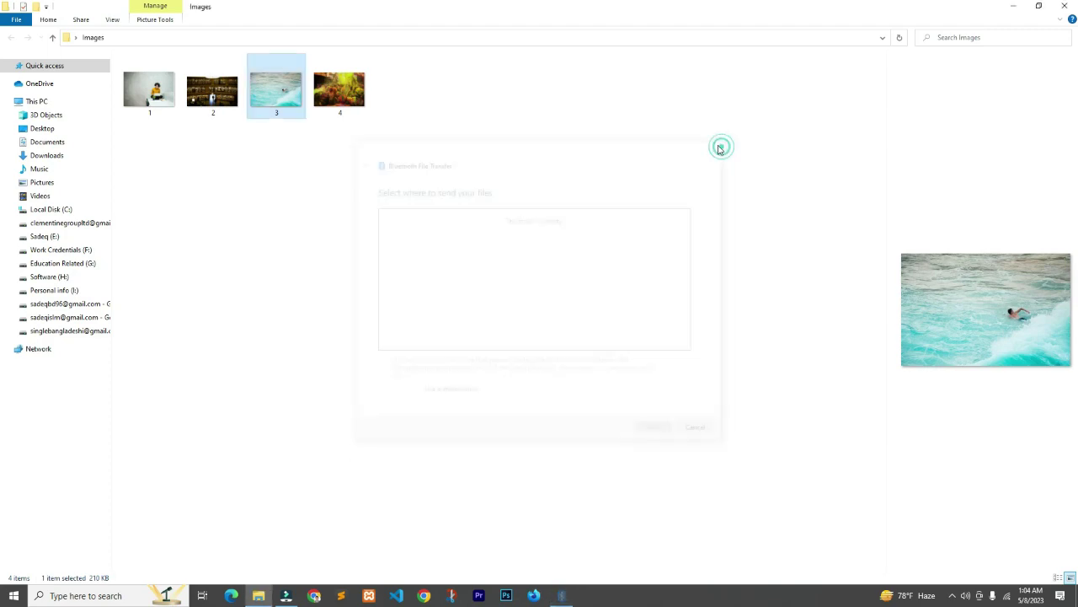
- Close the Images folder window and move the This PC icon to the desktop's upper edge, above the Browser folder
click(1066, 6)
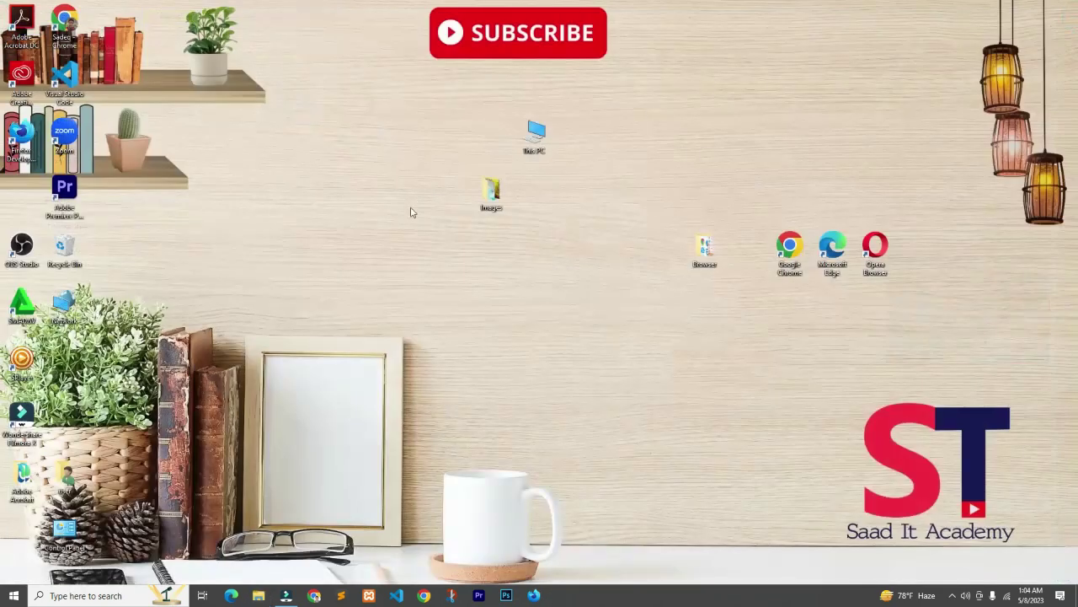
drag(544, 147, 752, 34)
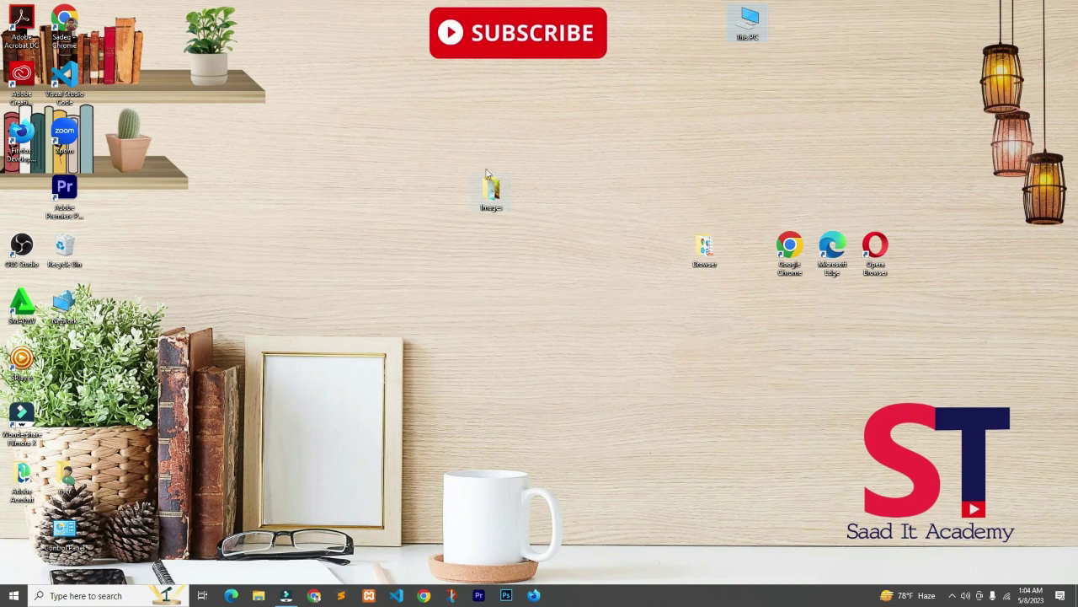
mouse_move(494, 182)
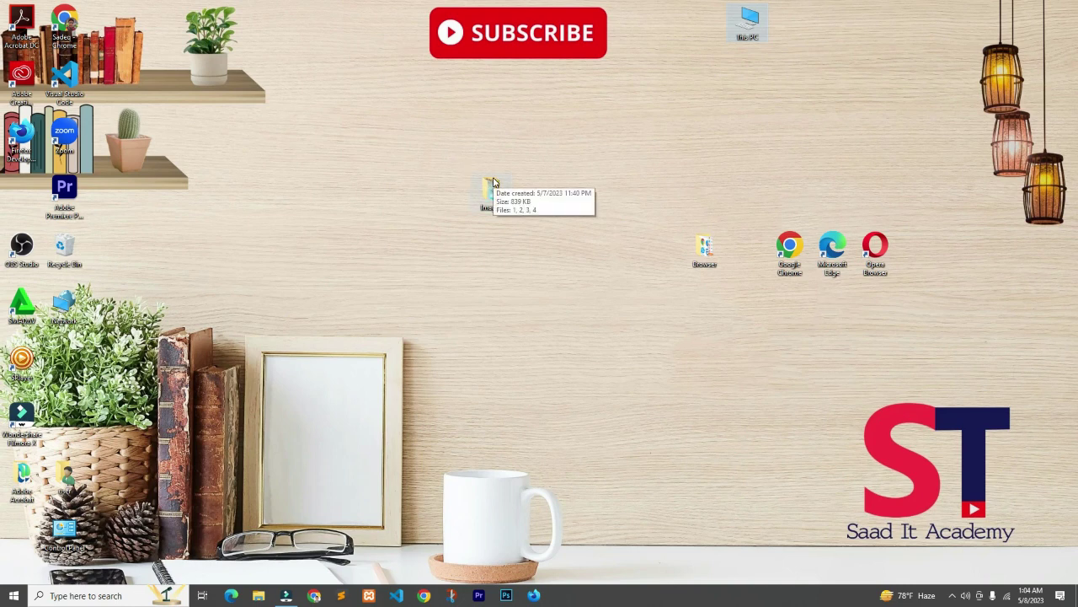